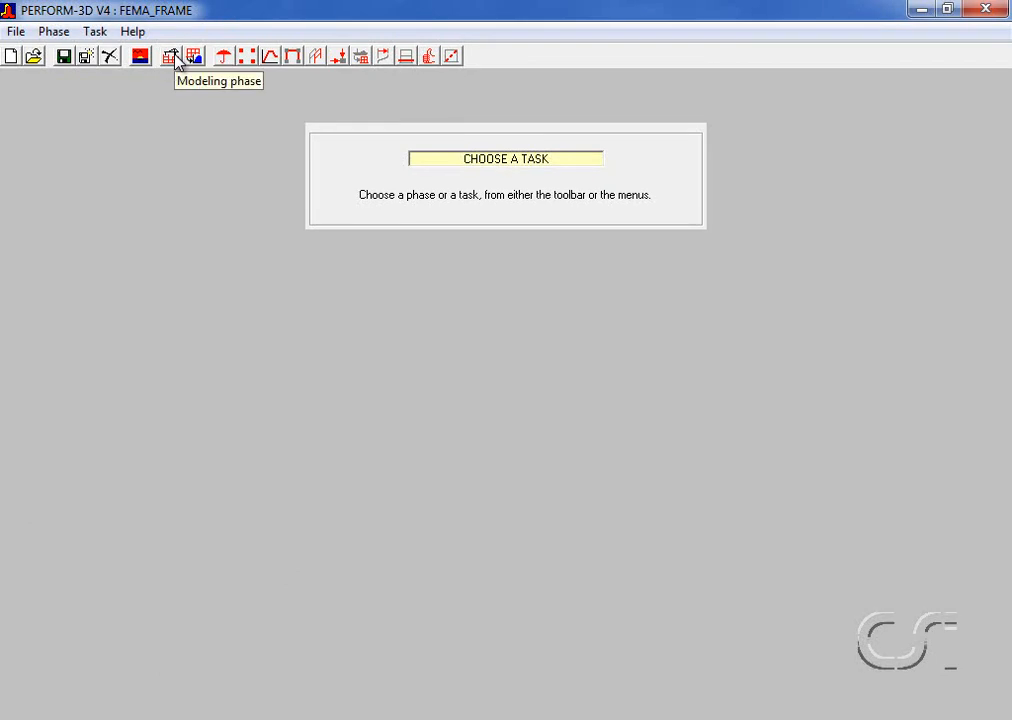
# - In the modeling phase's component properties, create a Beam, Standard Steel Section cross section named "BEAM, W18x119"
pyautogui.click(176, 59)
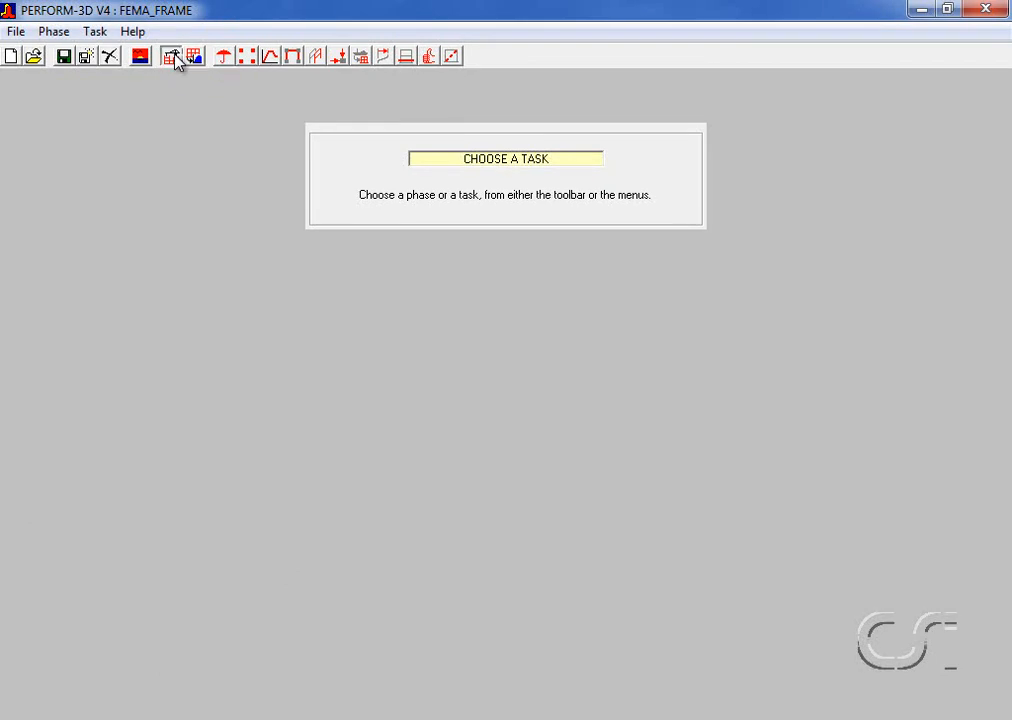
pyautogui.click(270, 59)
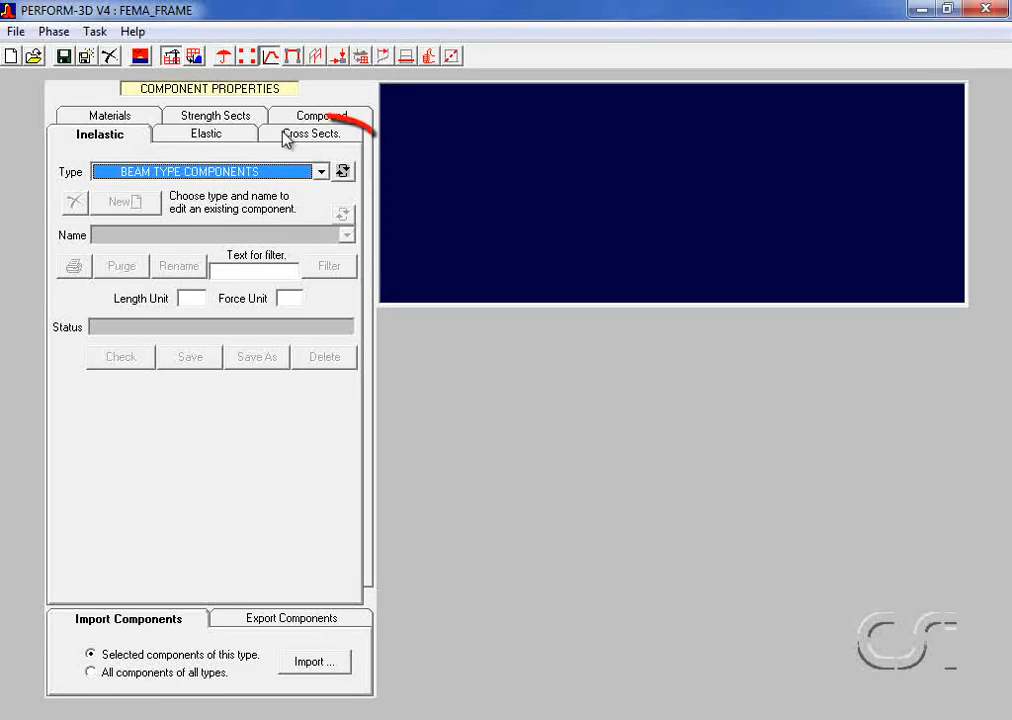
pyautogui.click(320, 139)
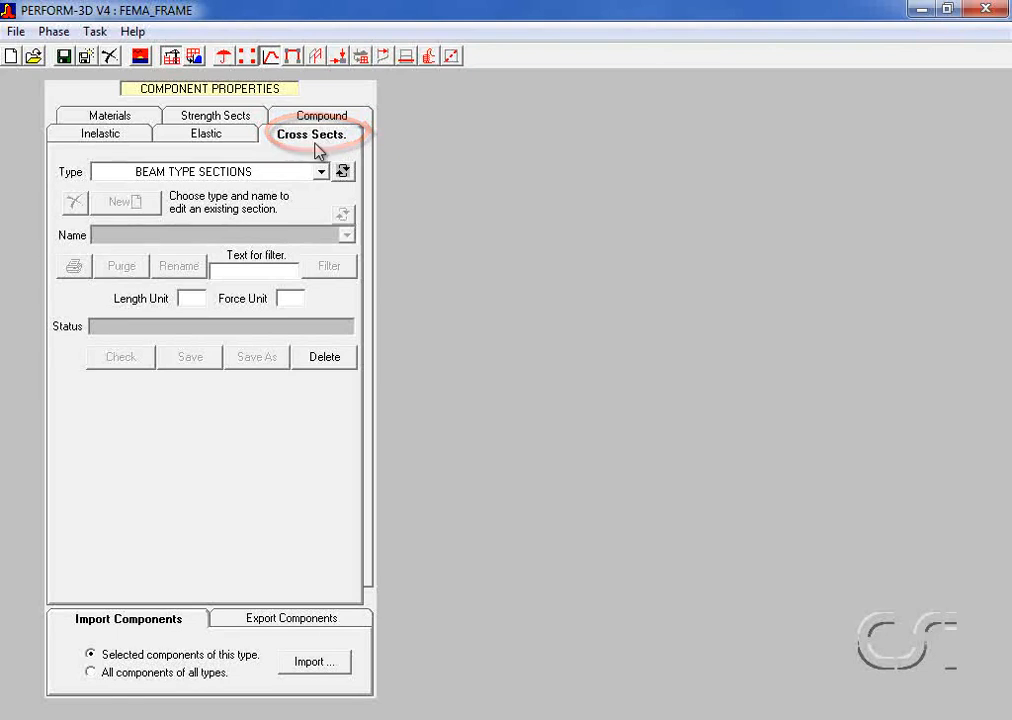
pyautogui.click(295, 175)
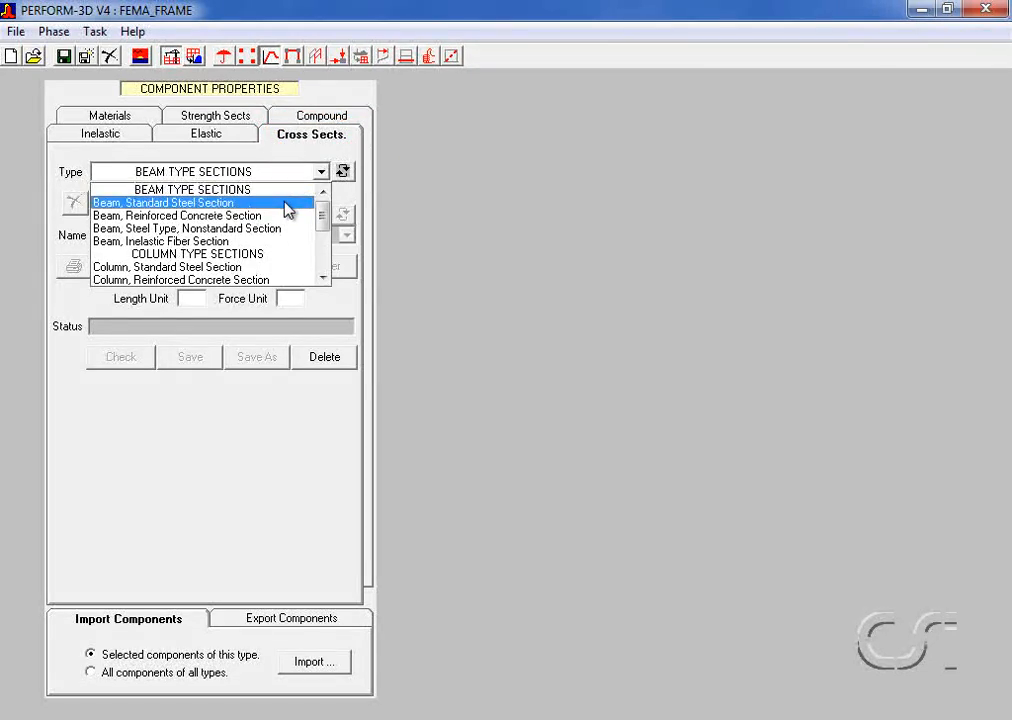
pyautogui.click(285, 203)
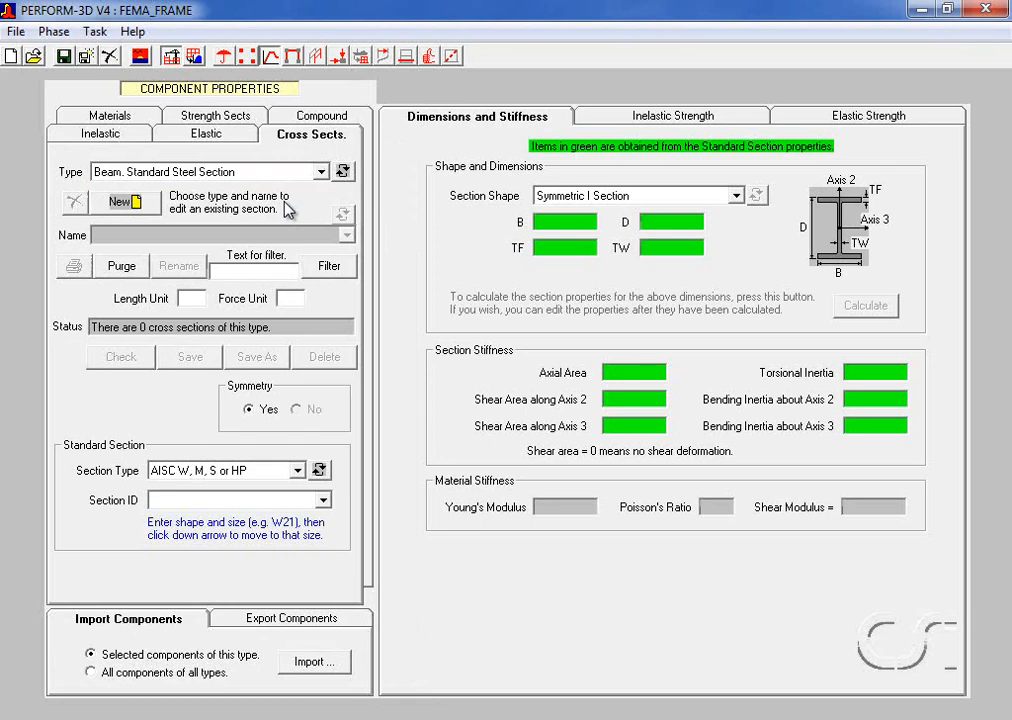
pyautogui.click(128, 202)
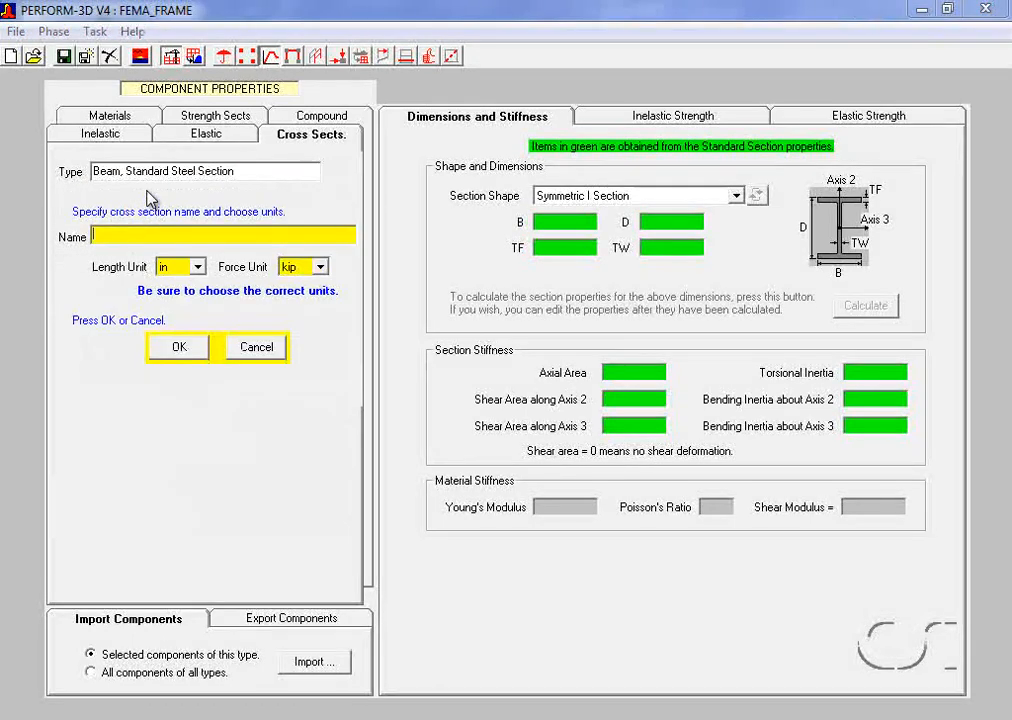
pyautogui.write('BEAM, W18x119')
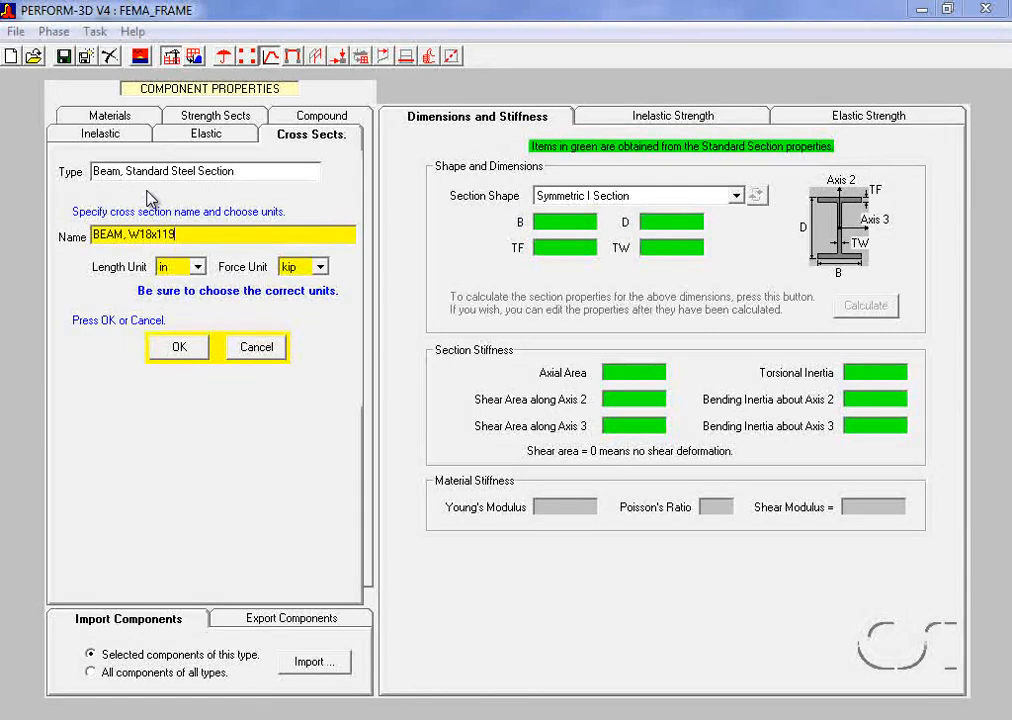
pyautogui.click(178, 348)
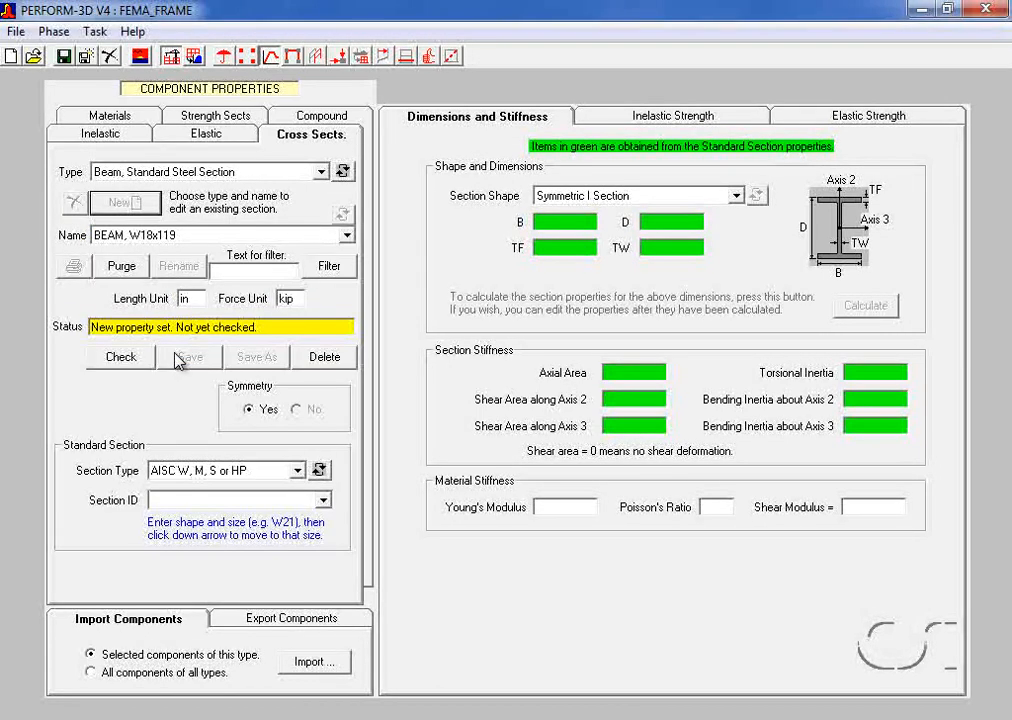
# - Assign the AISC standard section W18X119 to the beam cross section
pyautogui.click(166, 497)
pyautogui.write('w18')
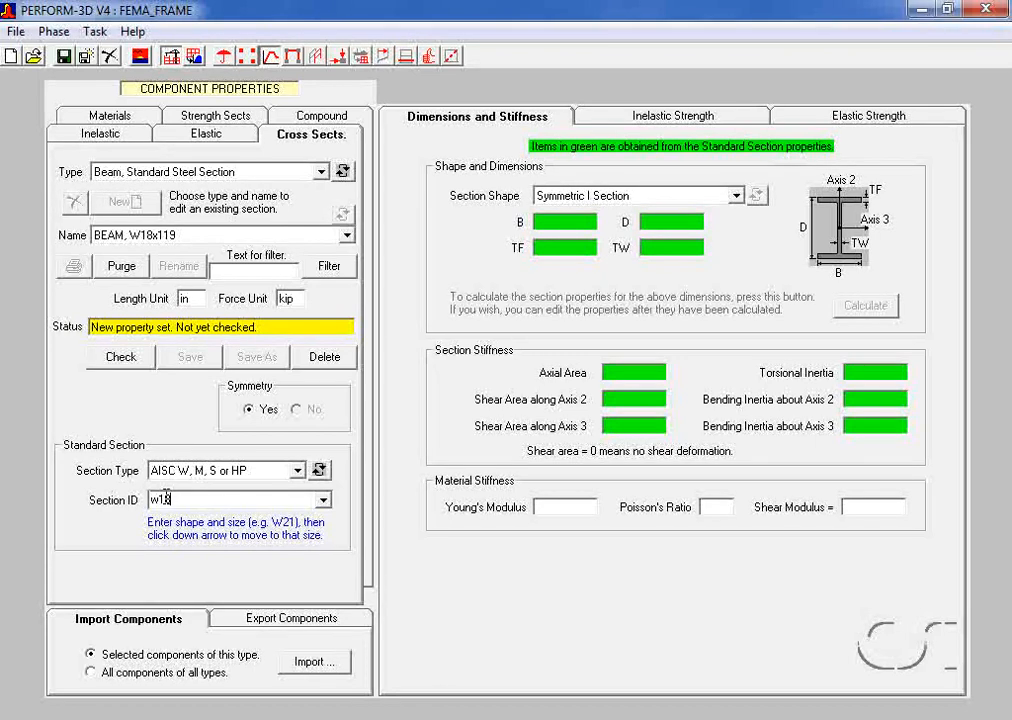
pyautogui.click(323, 500)
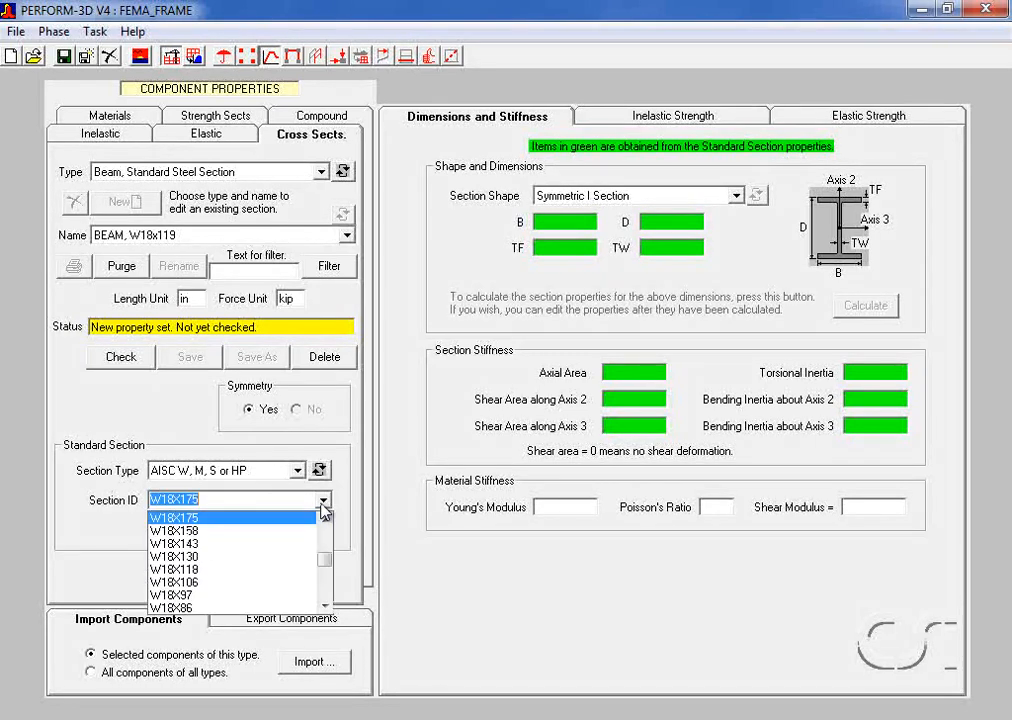
pyautogui.click(208, 576)
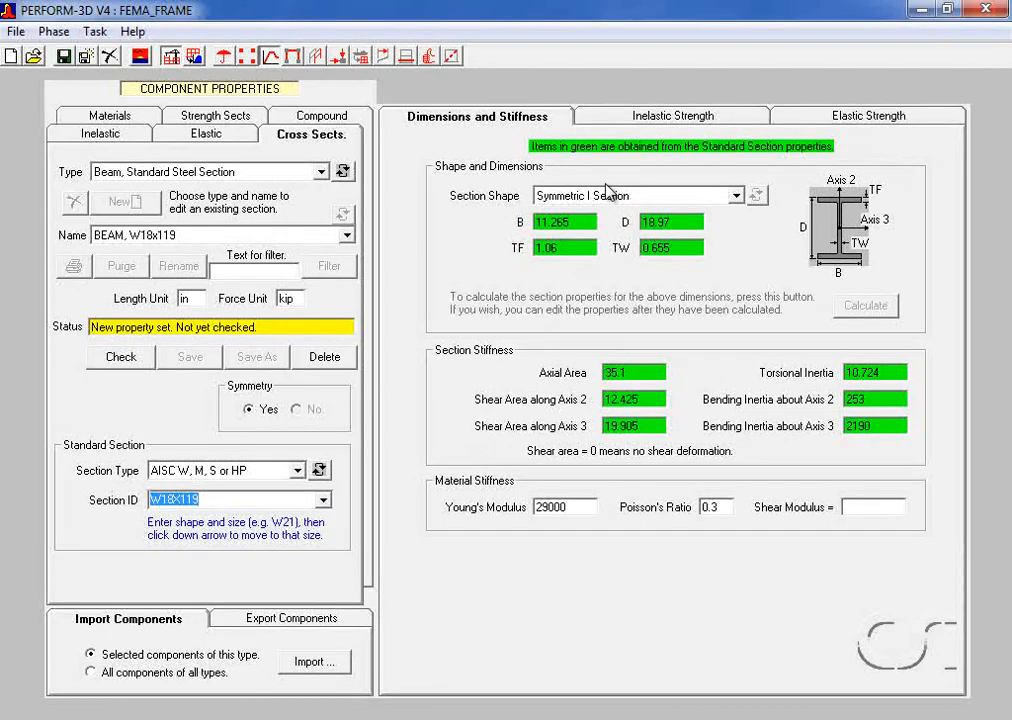
# - Enable the beam section's inelastic bending strength at the U point with a yield stress of 36
pyautogui.click(645, 120)
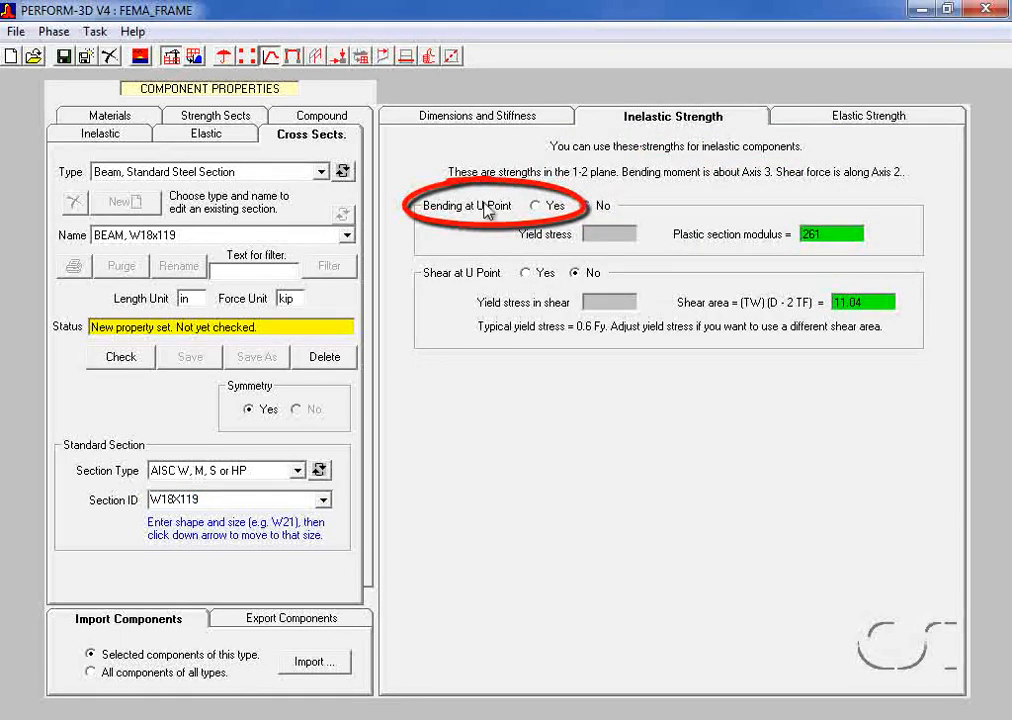
pyautogui.click(540, 206)
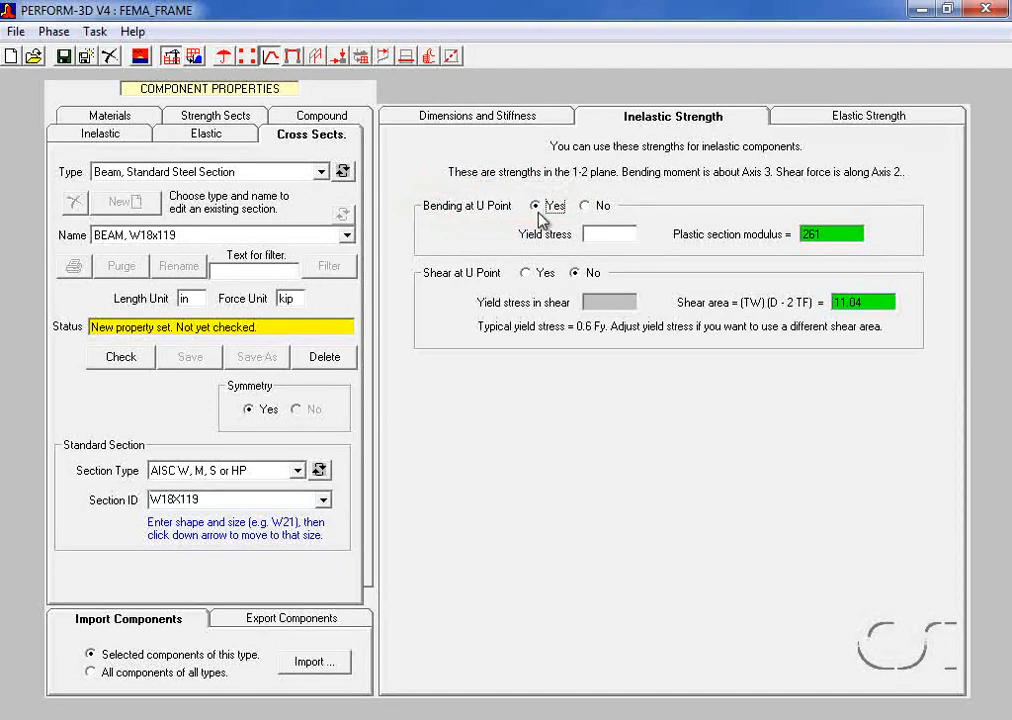
pyautogui.click(601, 235)
pyautogui.write('36')
# - Review the beam section's elastic strength settings, and check and save the section
pyautogui.click(869, 118)
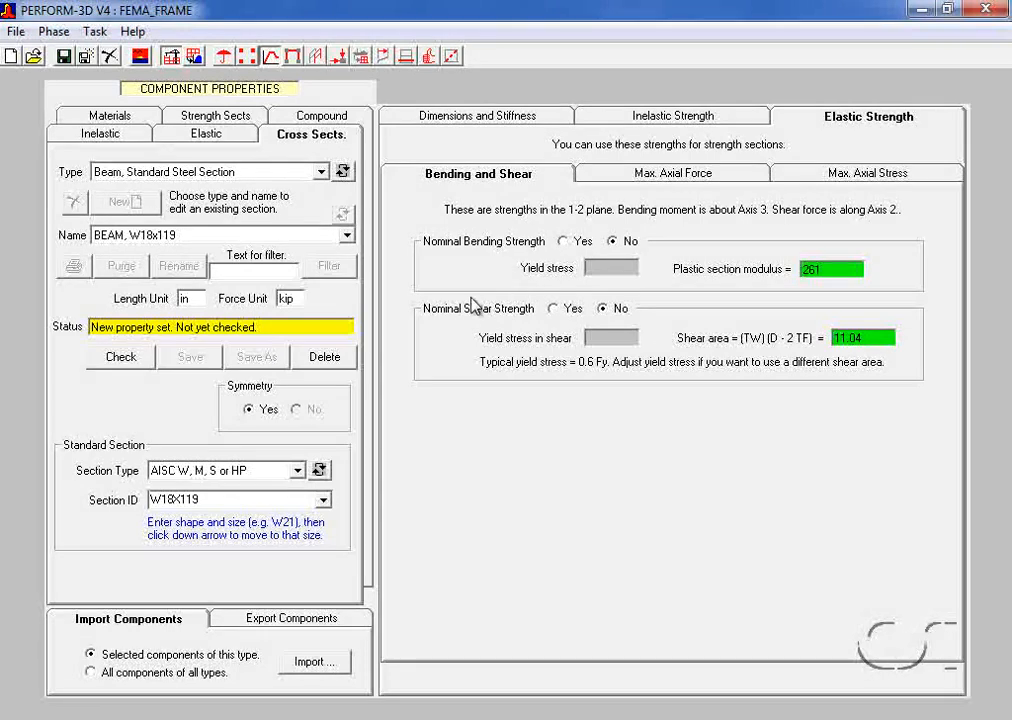
pyautogui.click(131, 359)
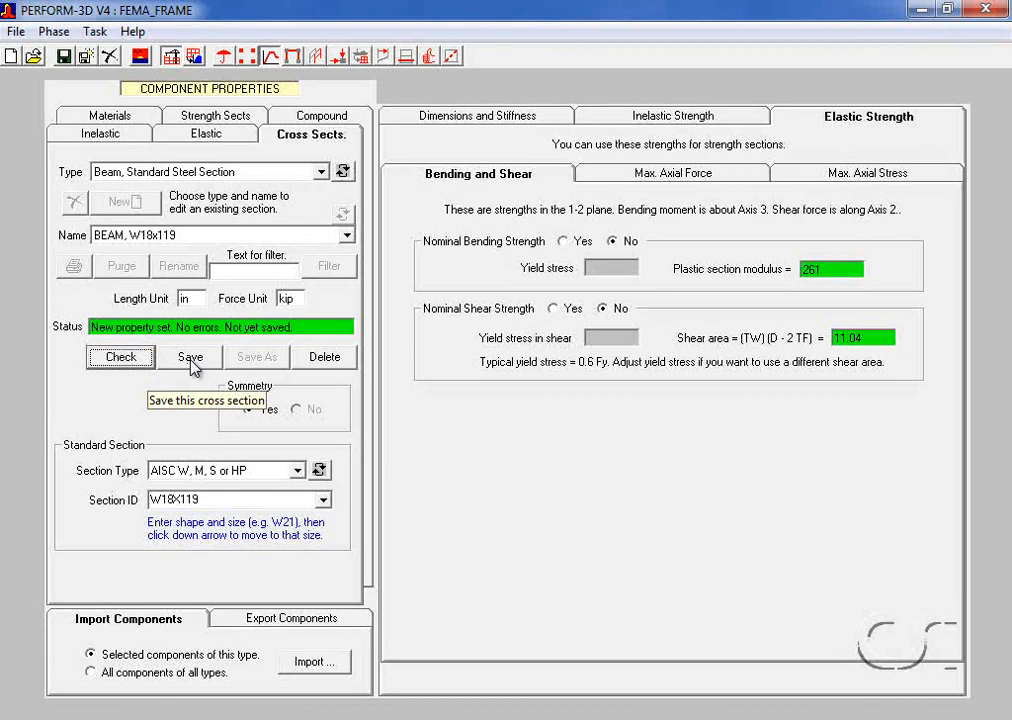
pyautogui.click(192, 362)
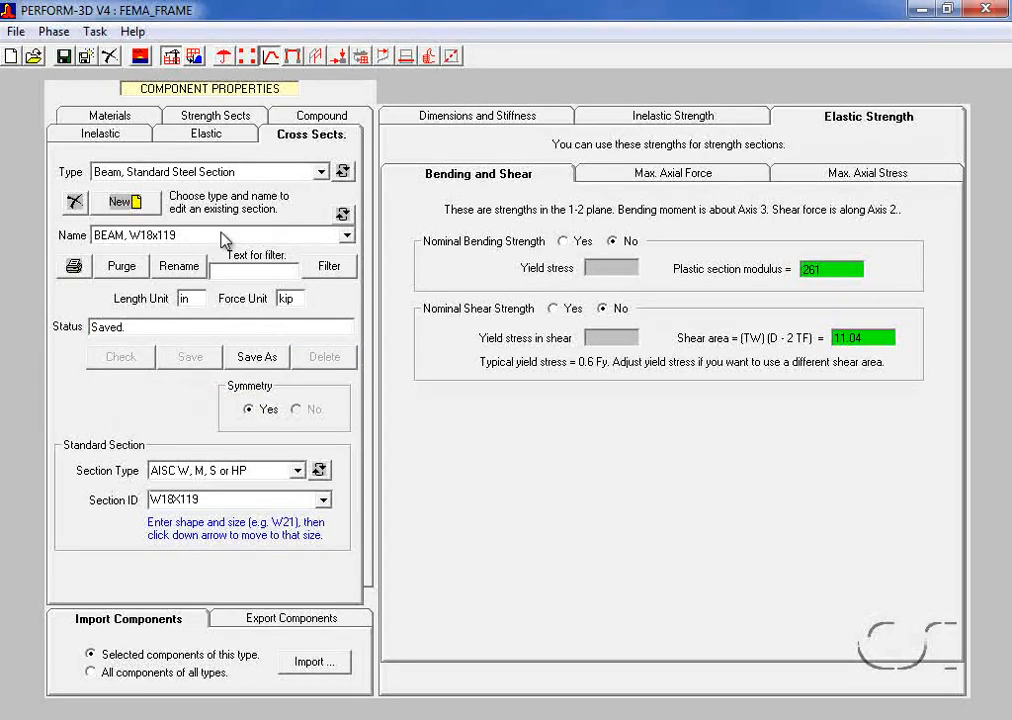
# - Create a Column, Standard Steel Section cross section named "COLUMN, W14x176"
pyautogui.click(233, 174)
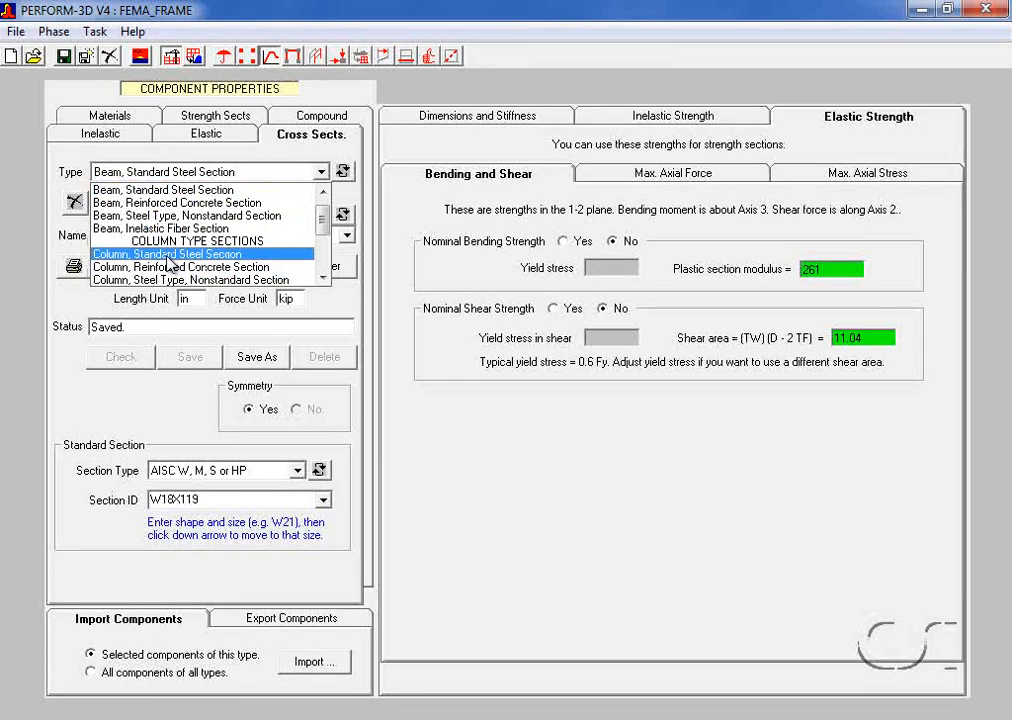
pyautogui.click(229, 256)
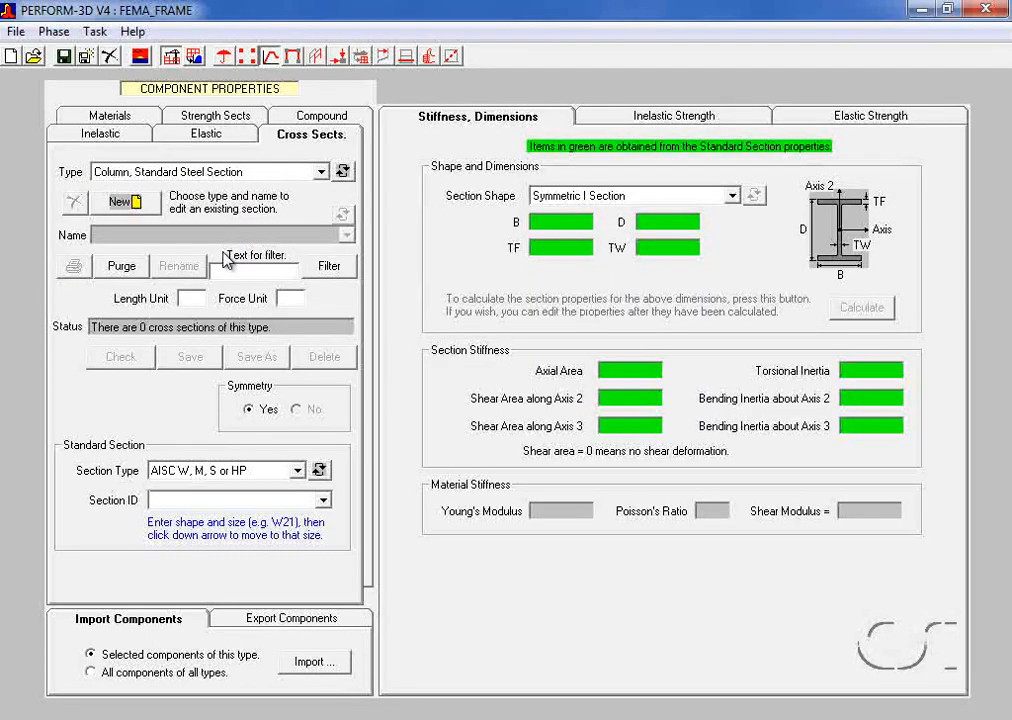
pyautogui.click(123, 203)
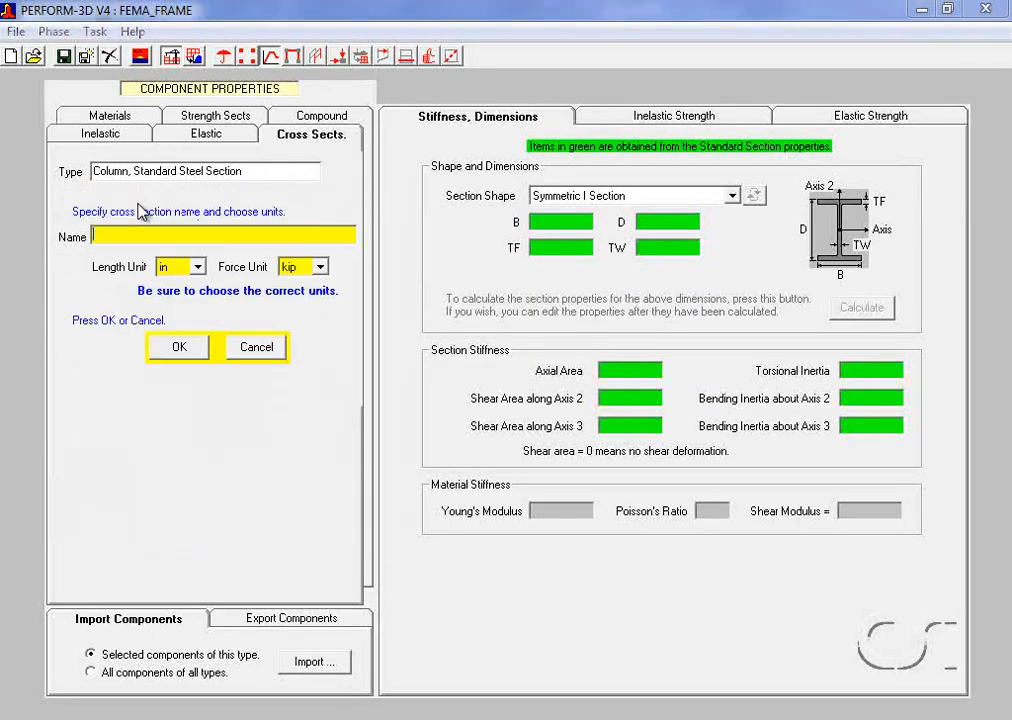
pyautogui.write('COLUMN, W14x176')
pyautogui.click(181, 346)
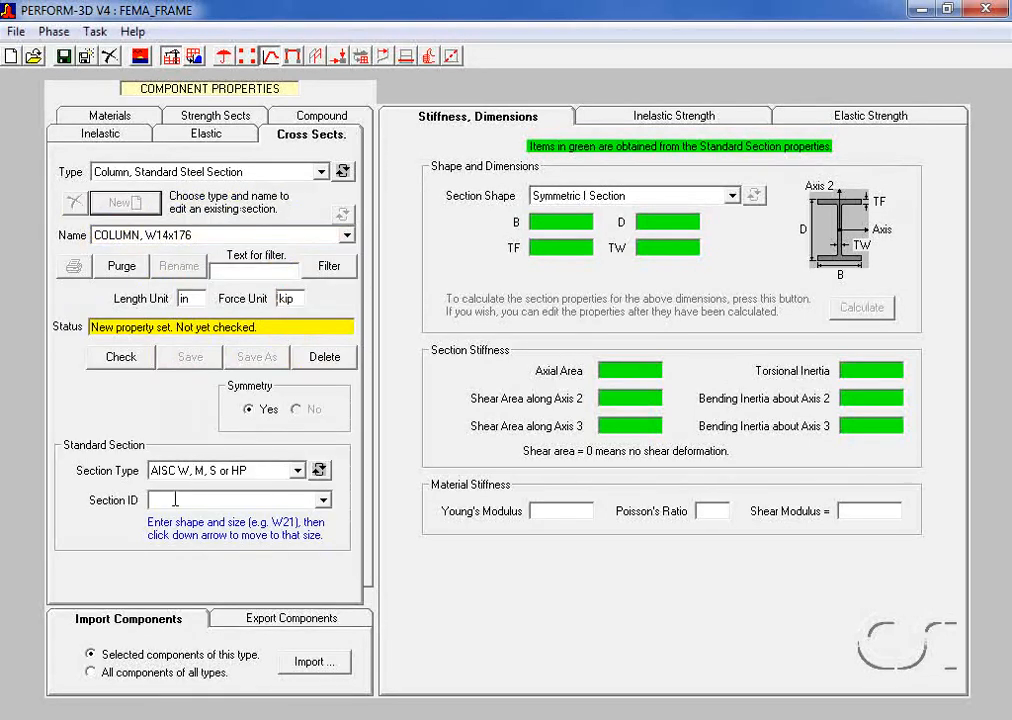
# - Assign the AISC standard section W14X176 to the column cross section
pyautogui.click(175, 499)
pyautogui.write('W14')
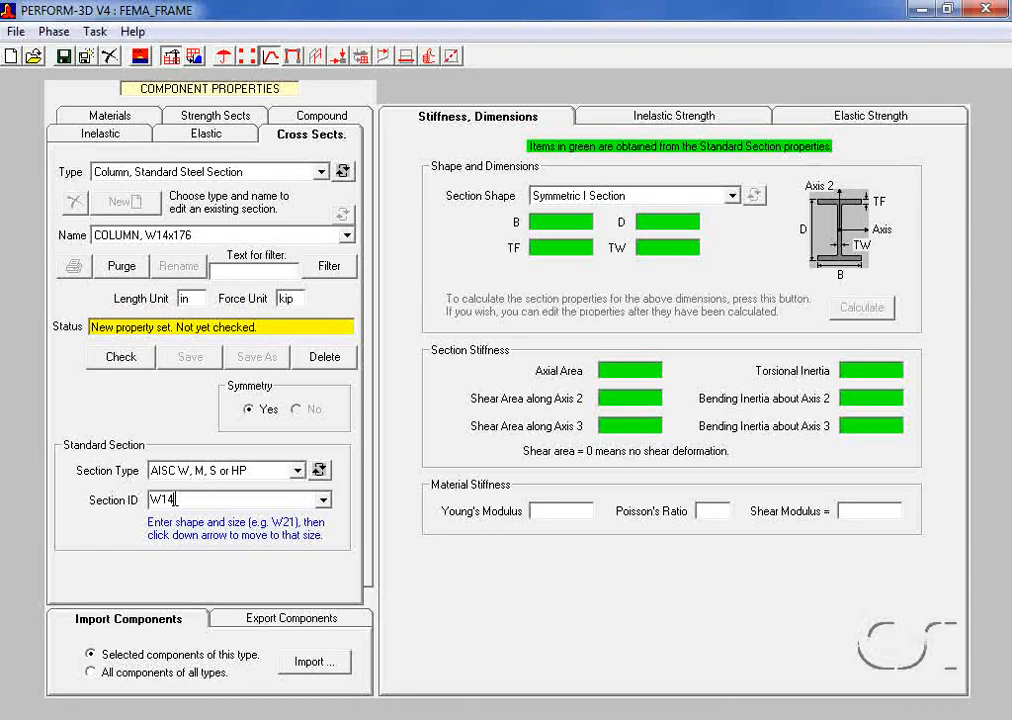
pyautogui.write('x1')
pyautogui.click(323, 499)
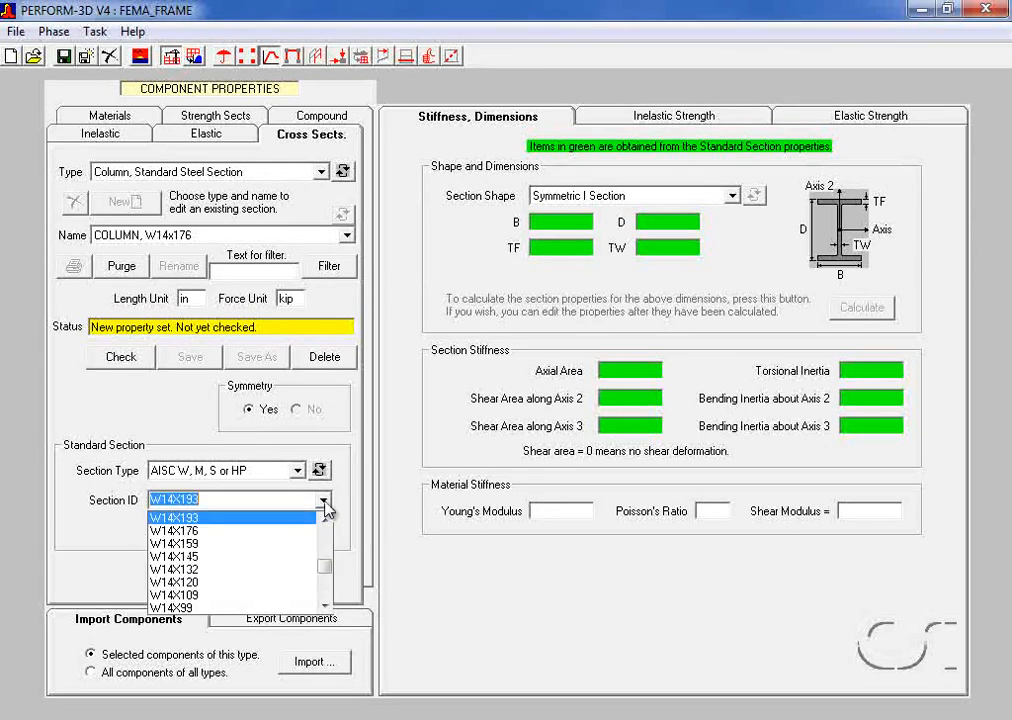
pyautogui.click(207, 531)
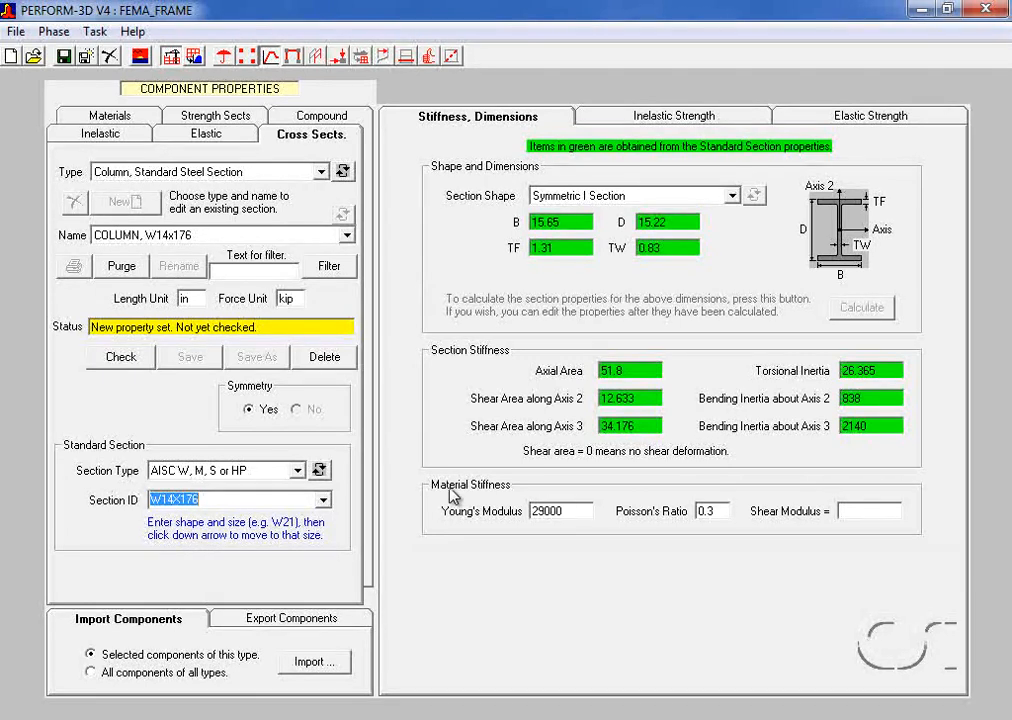
# - Enable the column's inelastic axial/bending strength with yield stresses of 36 for tension, compression and both bending axes, and plot the P-M2-M3 yield surface
pyautogui.click(873, 123)
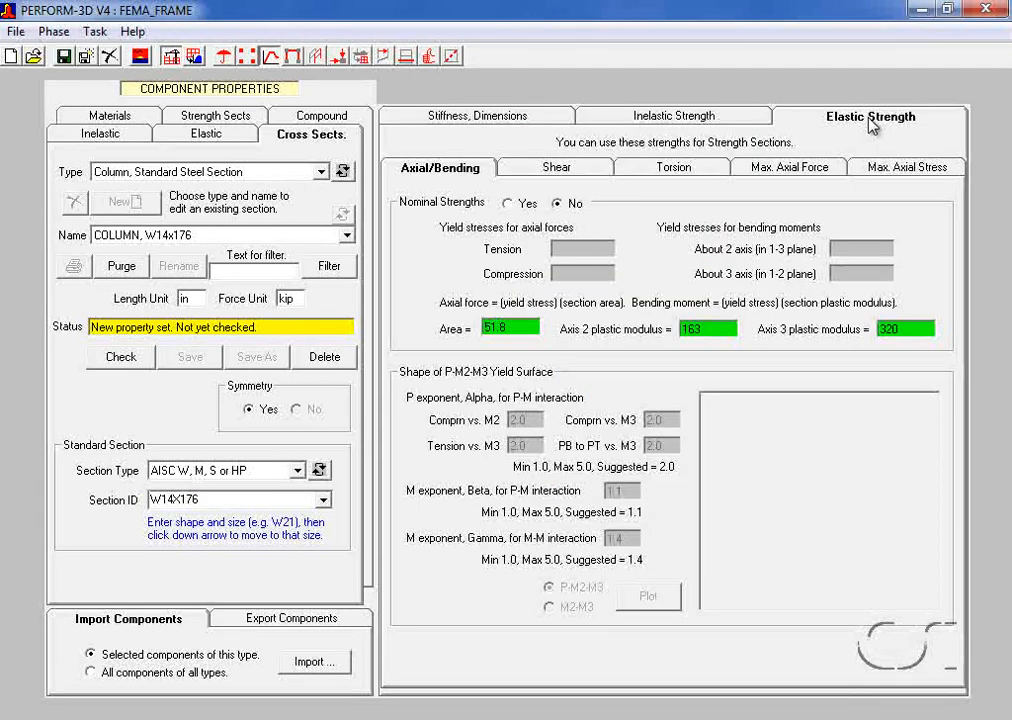
pyautogui.click(710, 120)
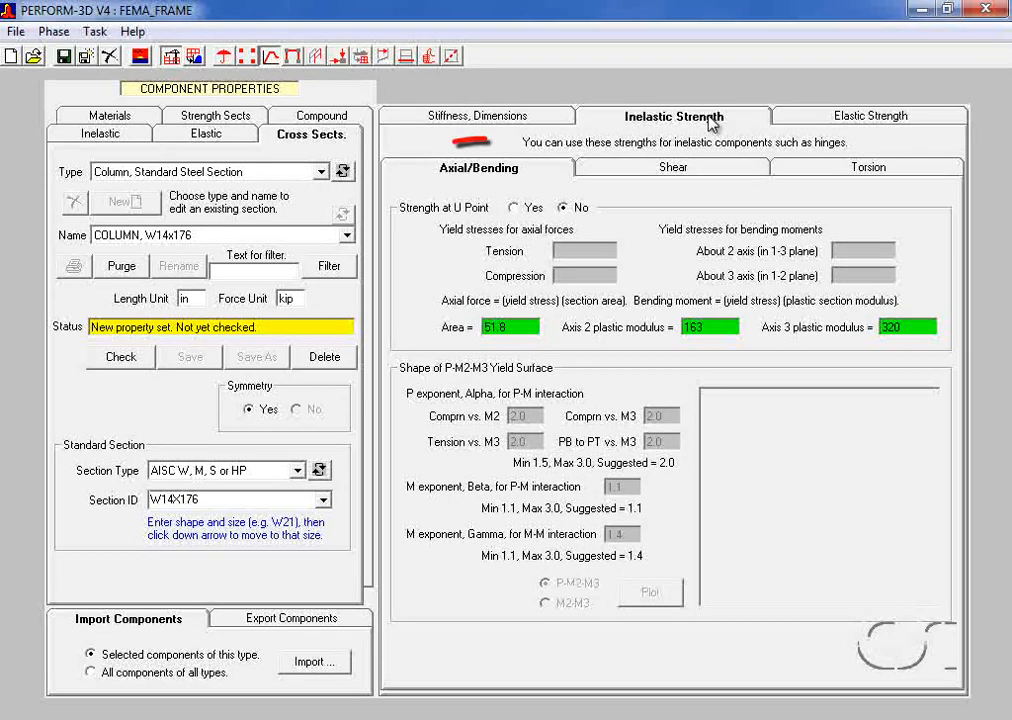
pyautogui.click(515, 209)
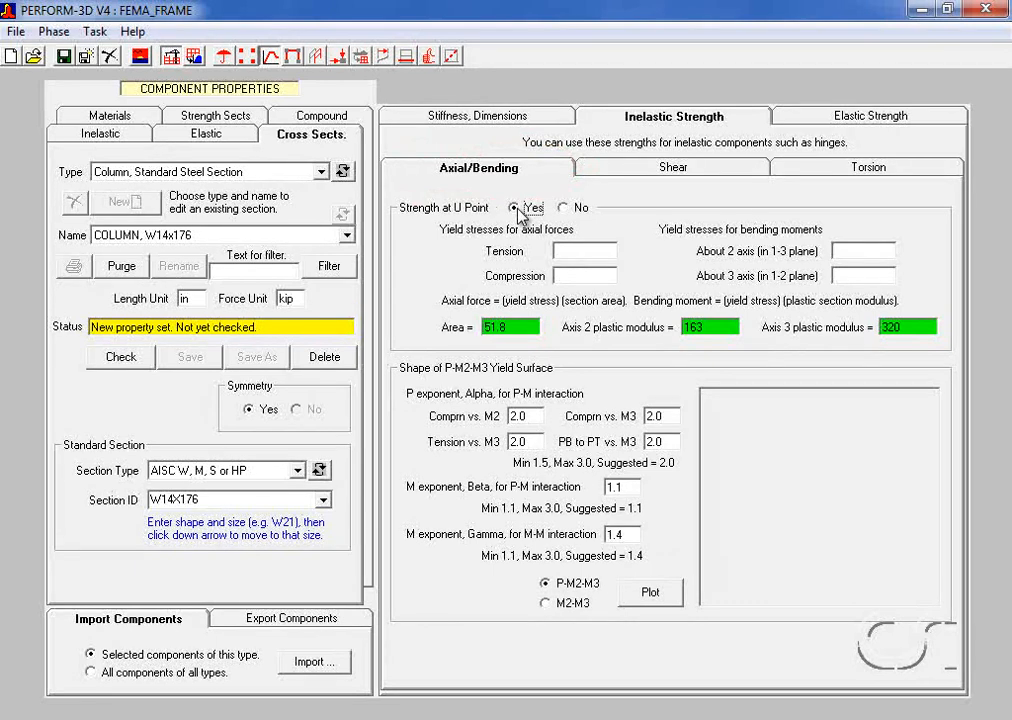
pyautogui.click(565, 251)
pyautogui.write('36')
pyautogui.click(576, 280)
pyautogui.write('36')
pyautogui.click(849, 256)
pyautogui.write('36')
pyautogui.click(851, 276)
pyautogui.write('36')
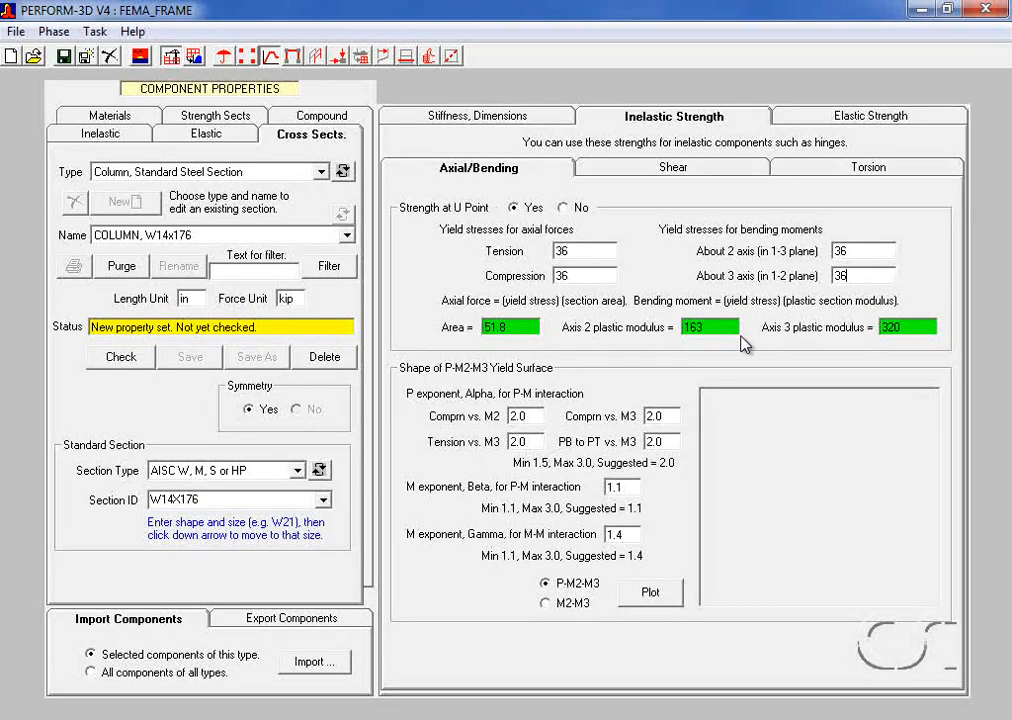
pyautogui.click(650, 594)
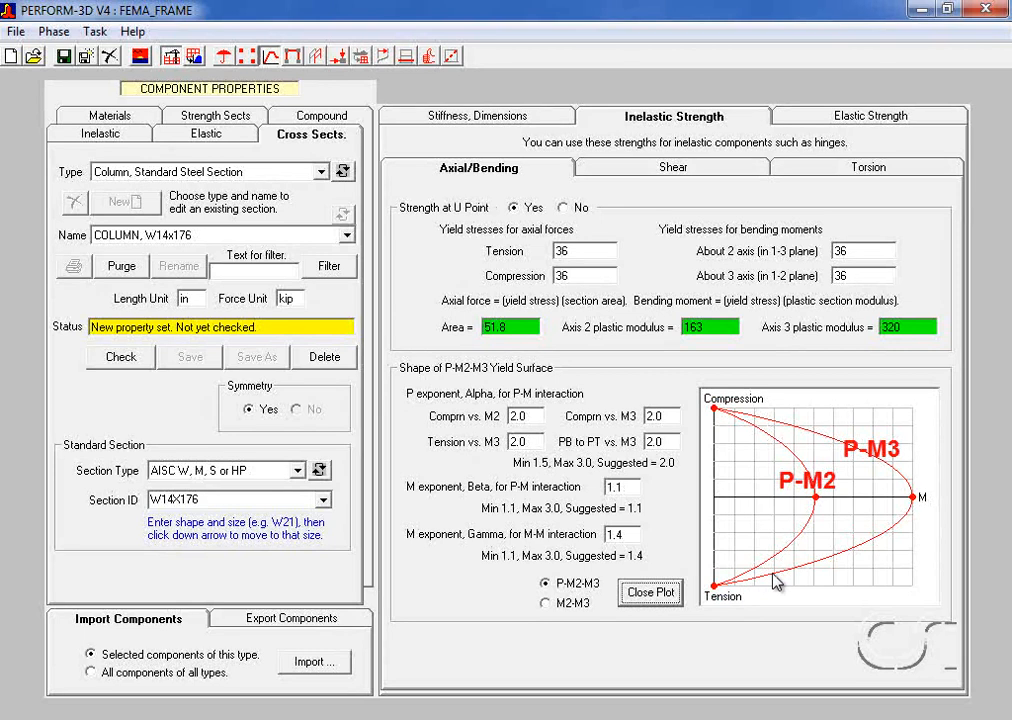
# - Review the column section's inelastic shear and torsion settings, and check and save the section
pyautogui.click(701, 172)
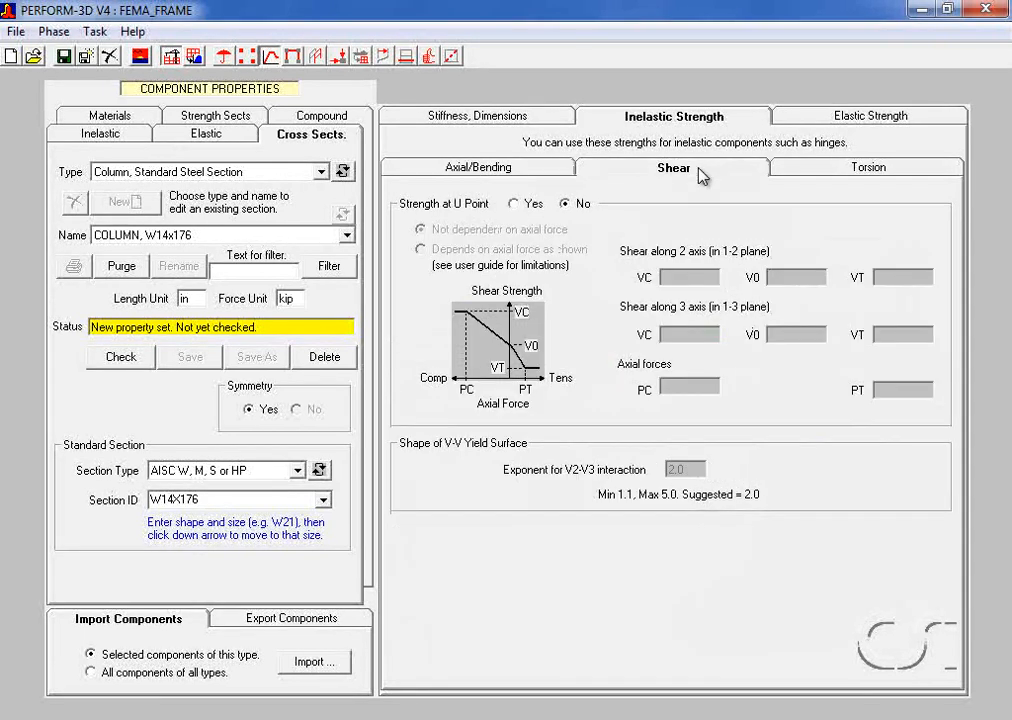
pyautogui.click(780, 174)
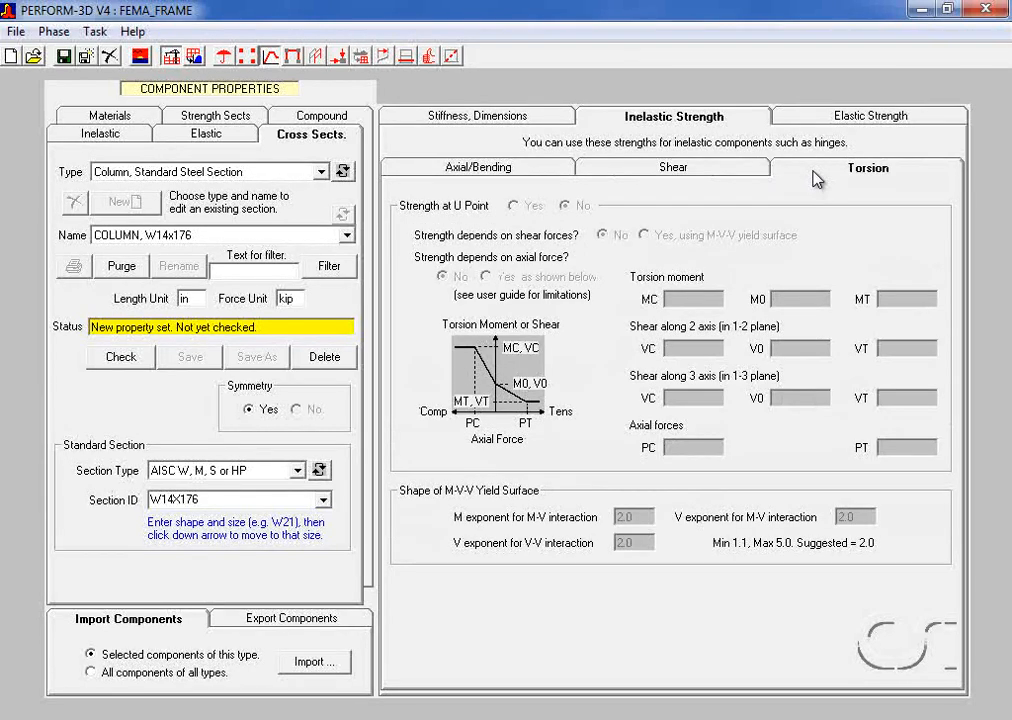
pyautogui.click(121, 358)
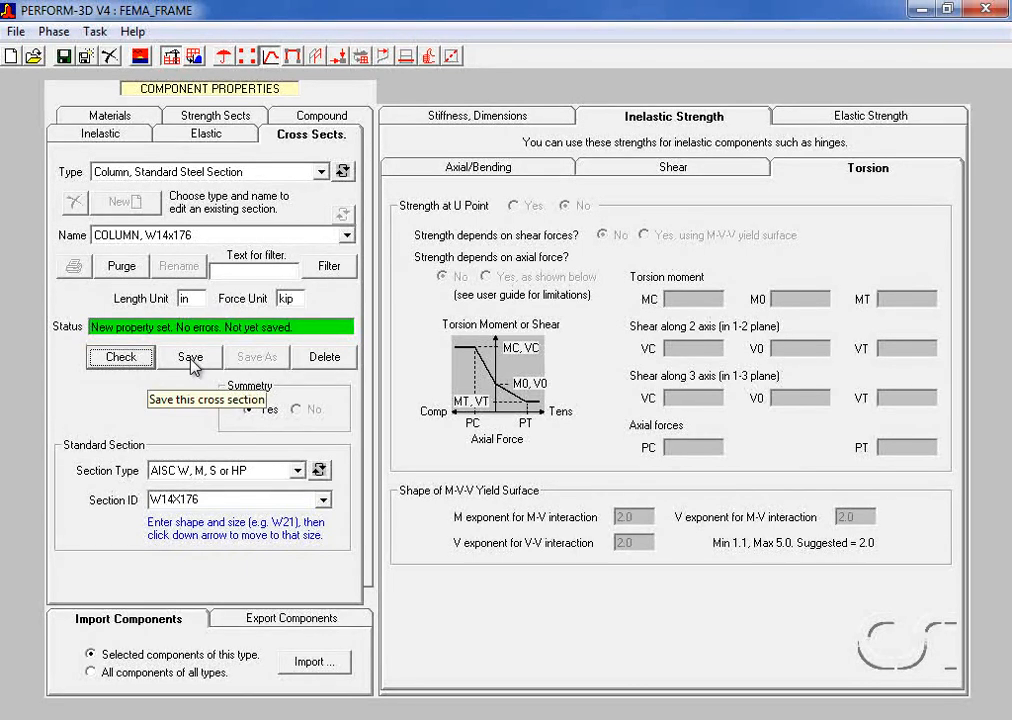
pyautogui.click(191, 360)
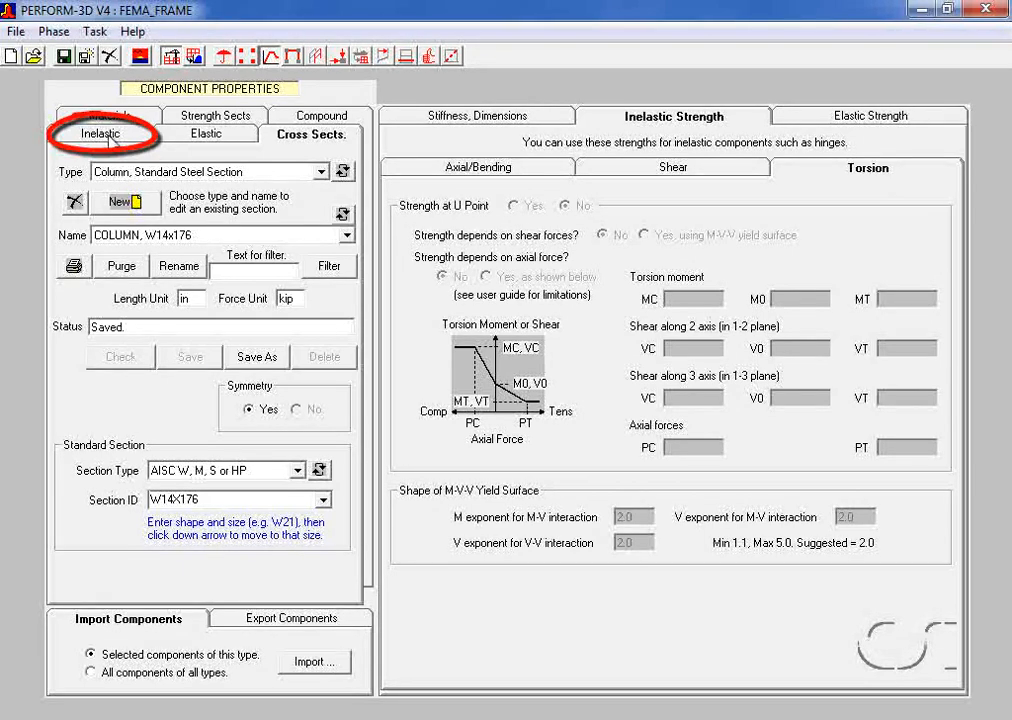
# - Create an inelastic component of type FEMA Beam, Steel Type named "FEMA Beam, W18x119"
pyautogui.click(106, 136)
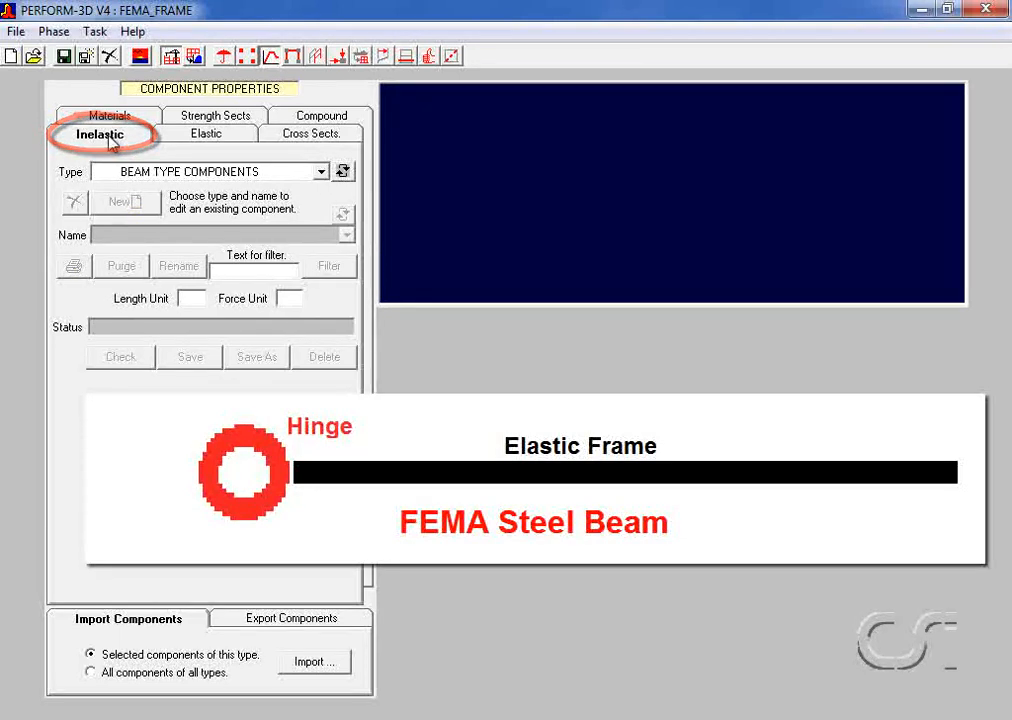
pyautogui.click(145, 174)
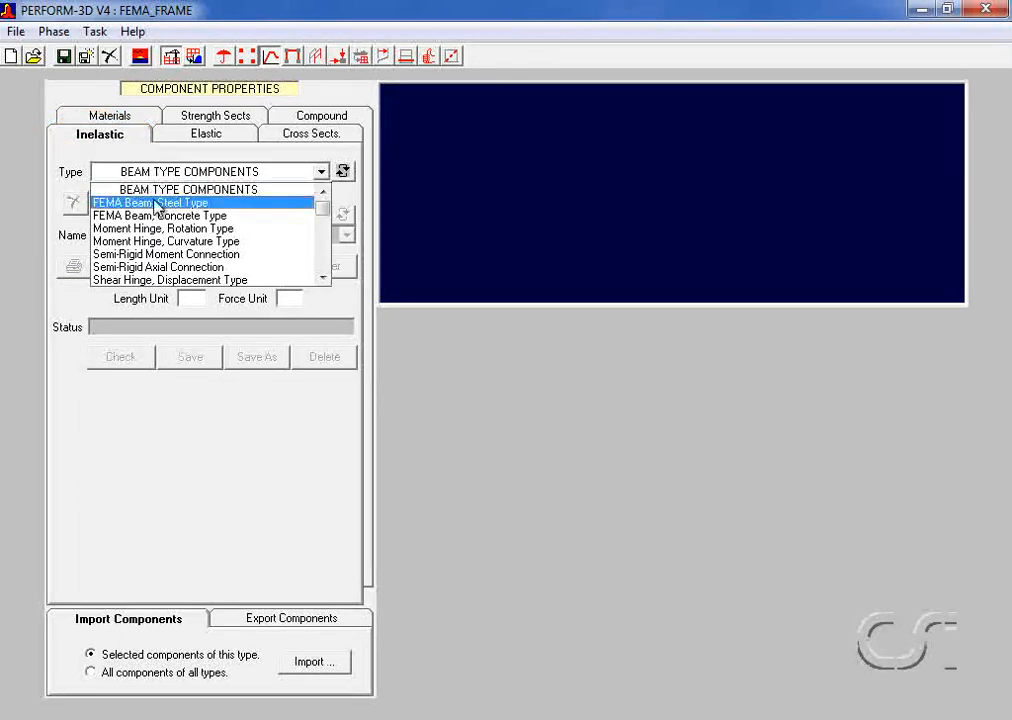
pyautogui.click(155, 207)
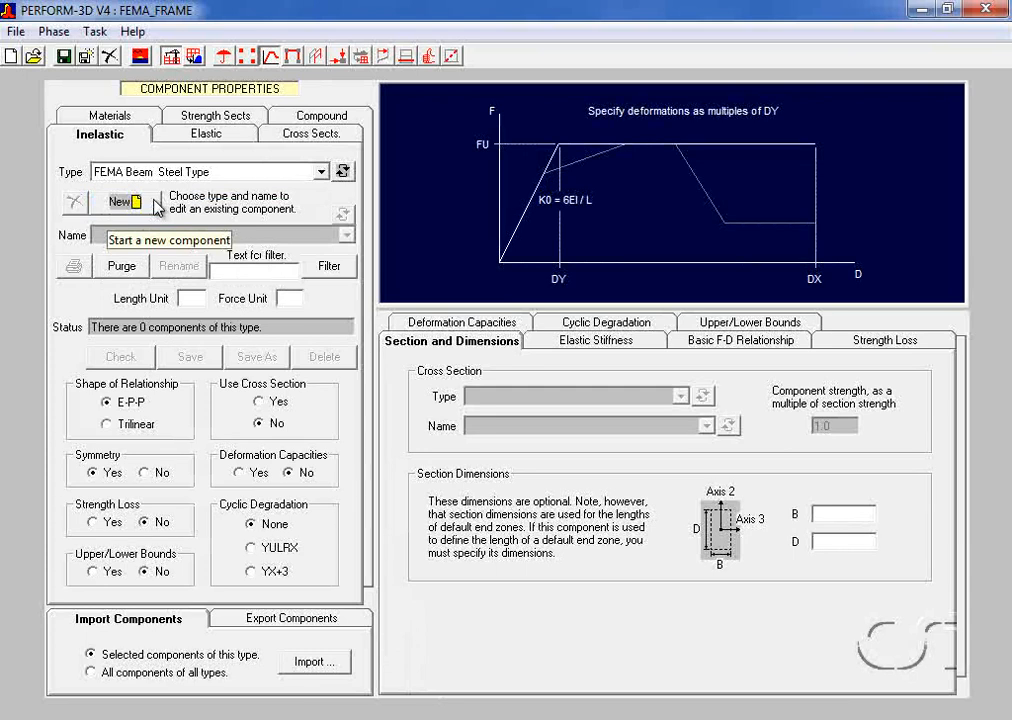
pyautogui.click(123, 202)
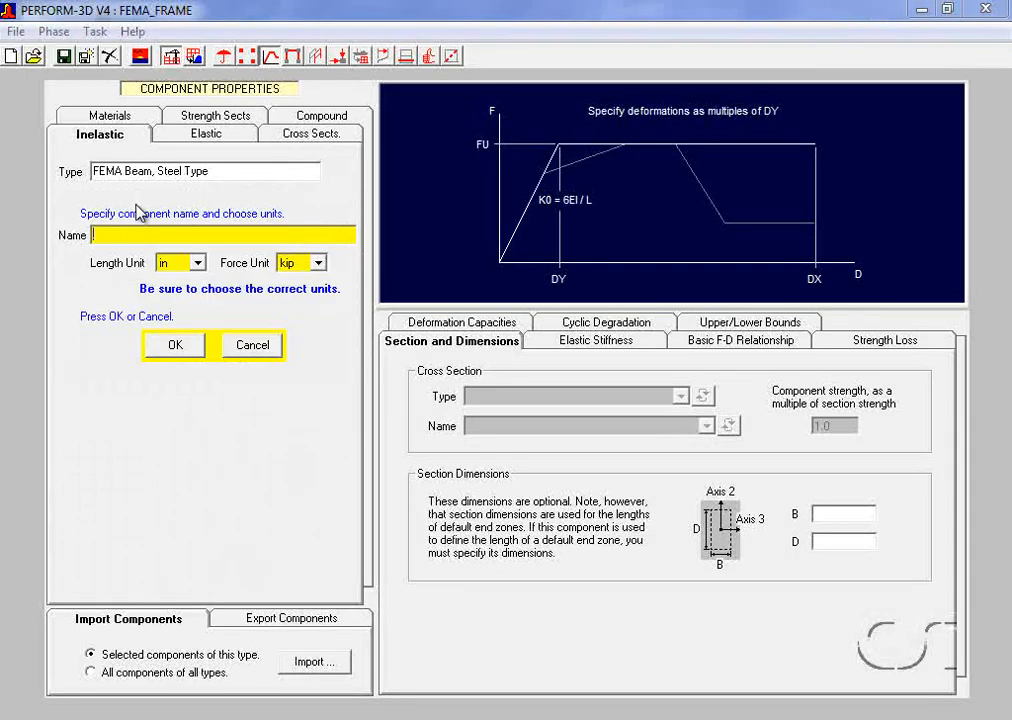
pyautogui.write('FEMA Beam, W18x')
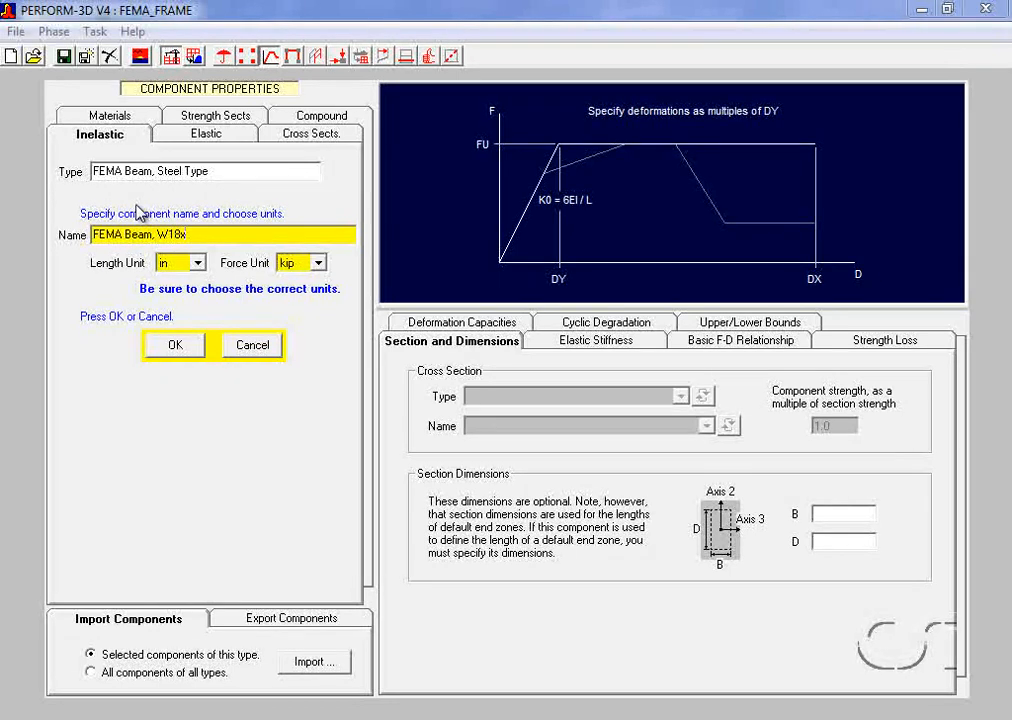
pyautogui.write('119')
pyautogui.click(176, 347)
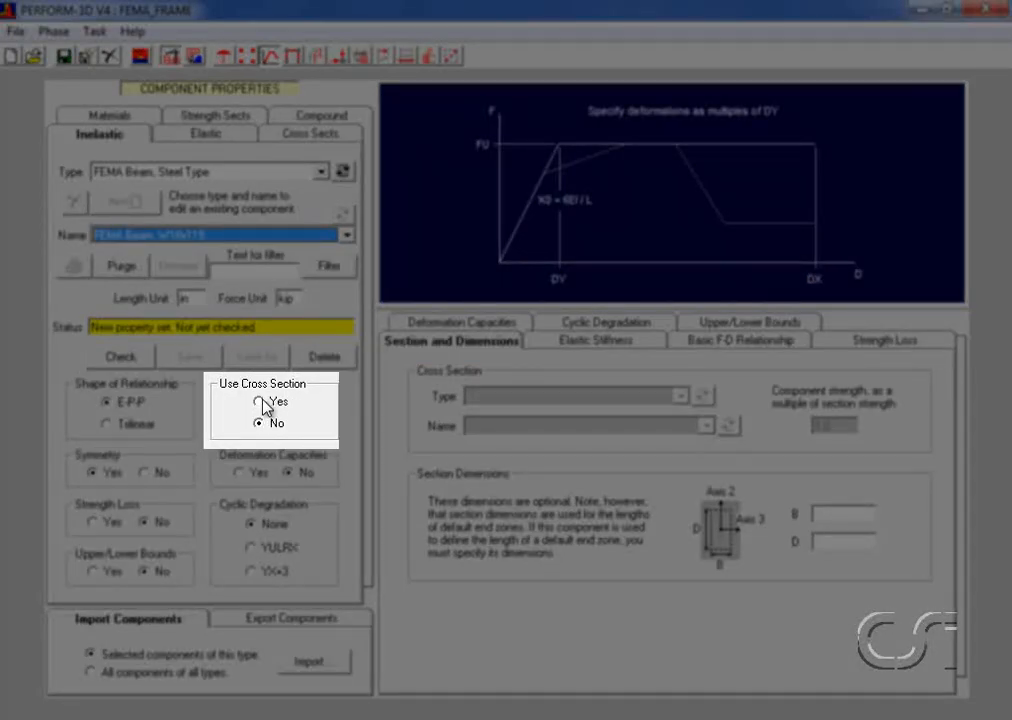
# - Base the FEMA beam component on the Beam, Standard Steel Section cross section "BEAM, W18x119"
pyautogui.click(260, 402)
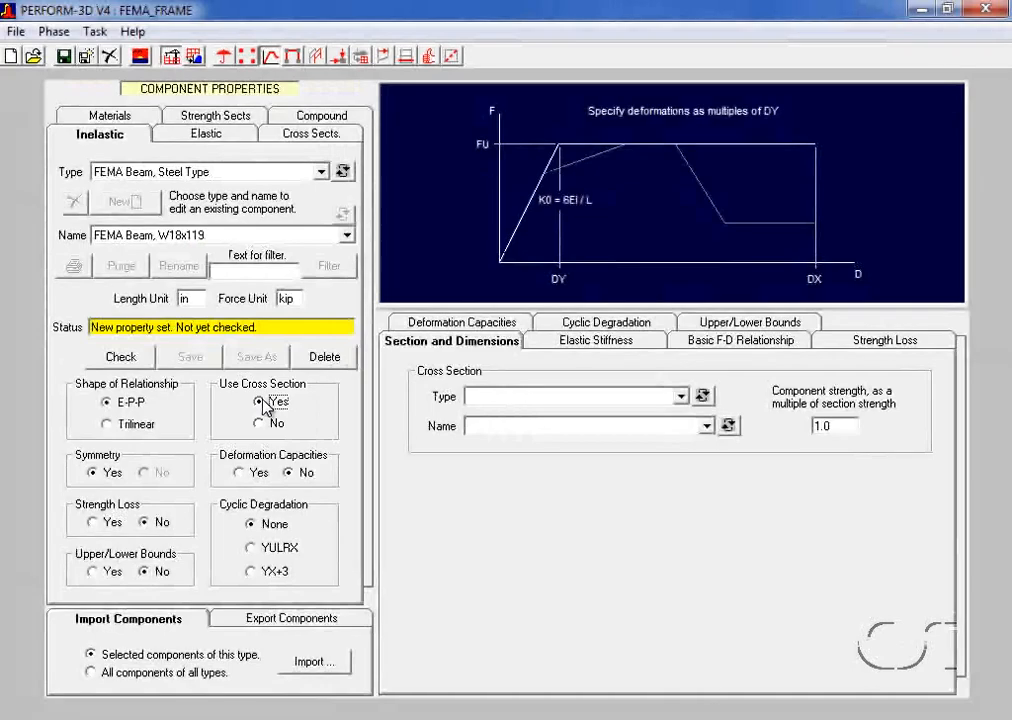
pyautogui.click(518, 408)
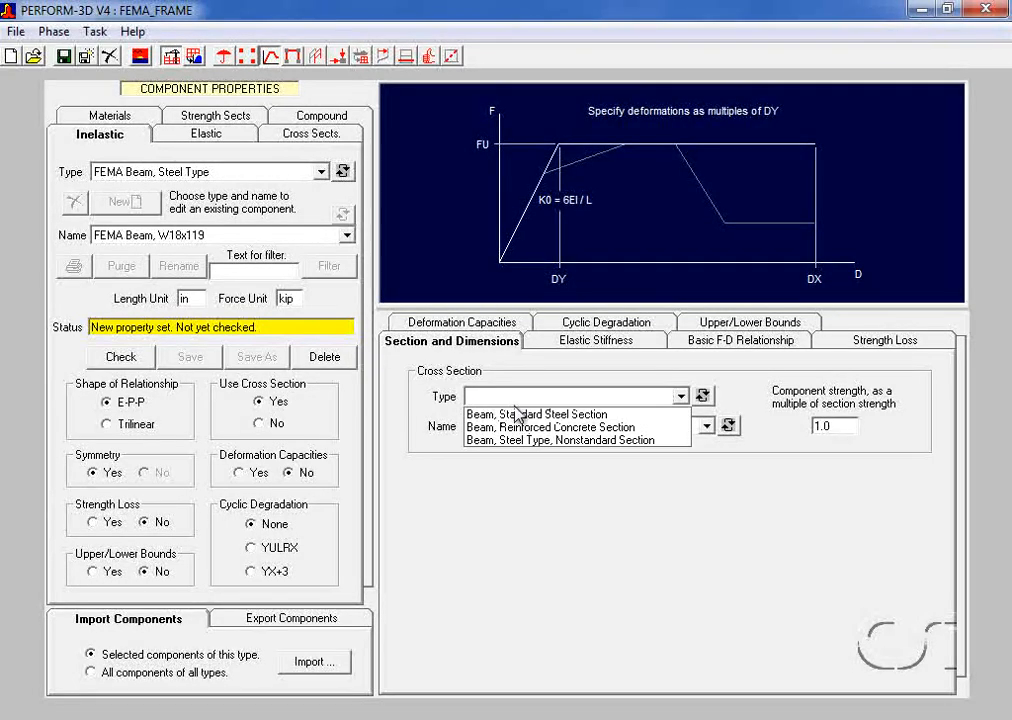
pyautogui.click(520, 416)
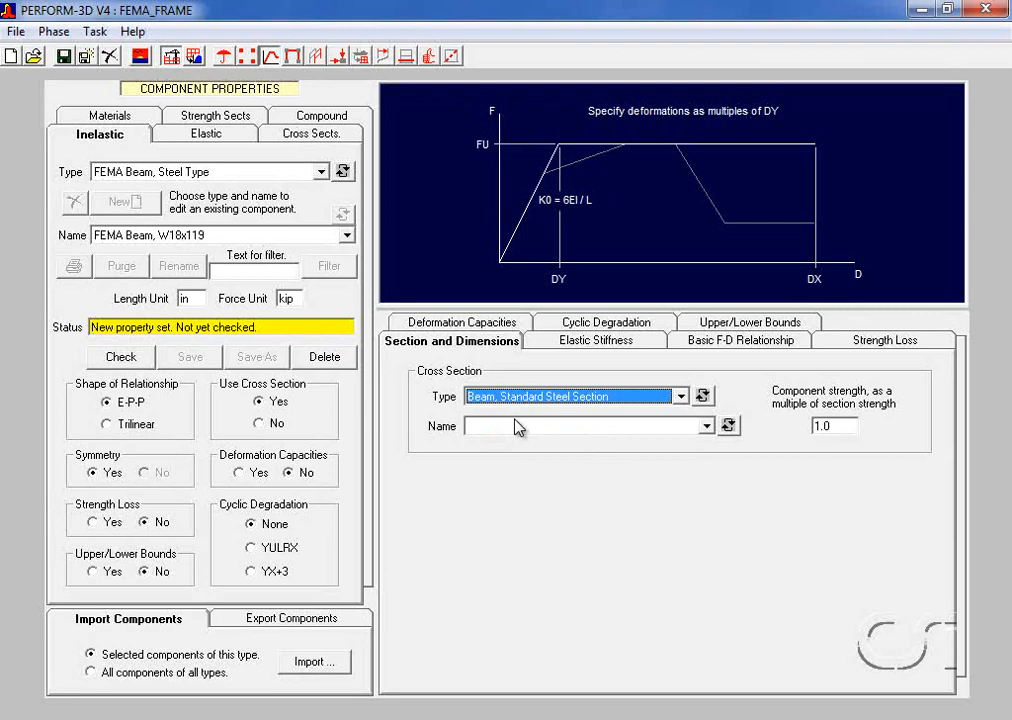
pyautogui.click(519, 427)
pyautogui.click(515, 447)
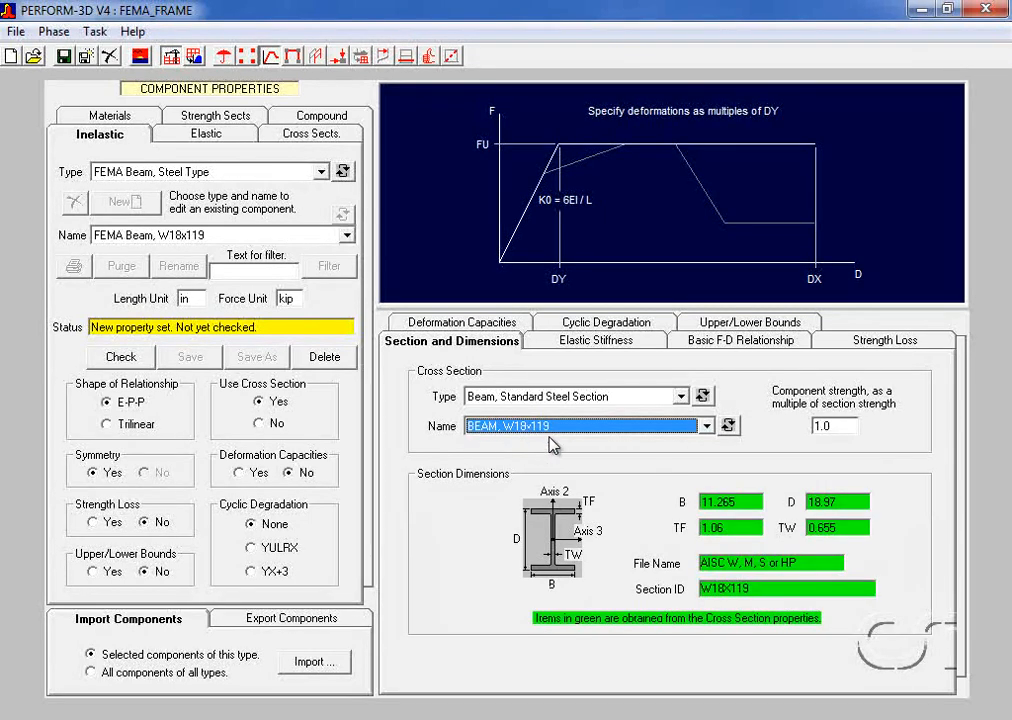
# - Set the beam's positive rotation at point X to 15 times the yield rotation in the basic F-D relationship
pyautogui.click(726, 341)
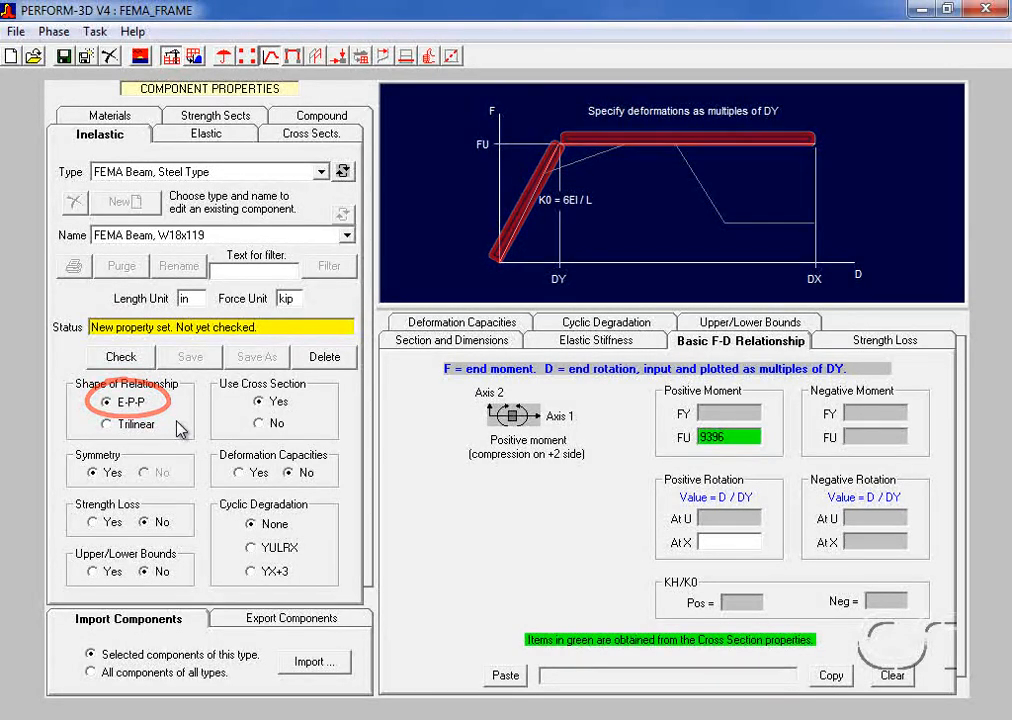
pyautogui.click(725, 543)
pyautogui.write('15')
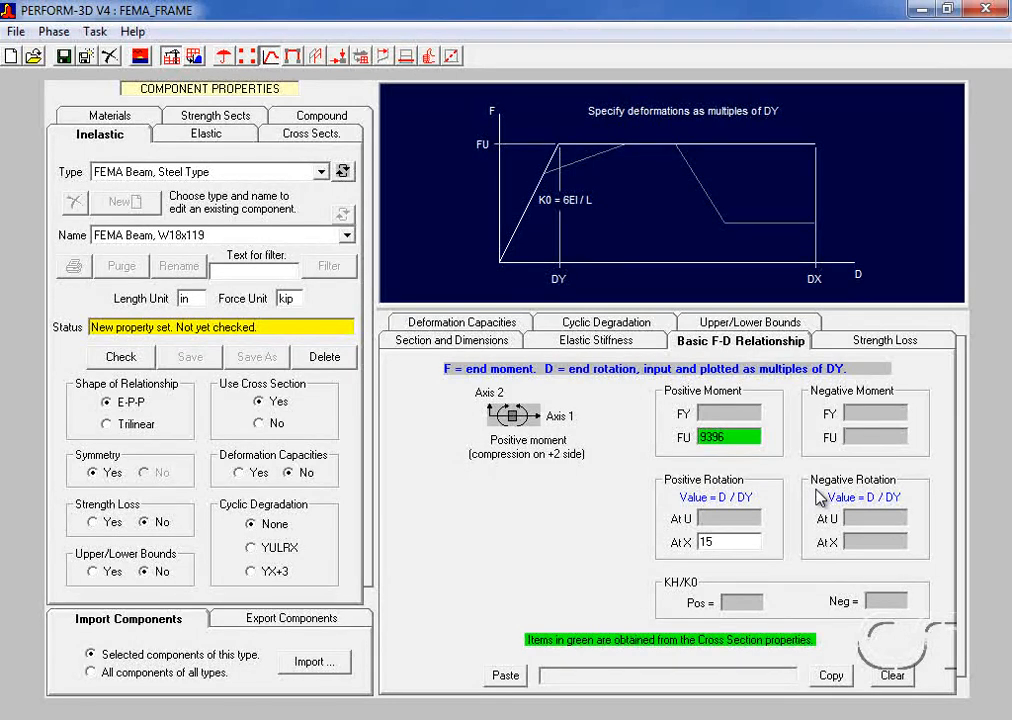
# - Enable the beam's deformation capacities and set the positive capacities to 2, 6 and 8 for levels 1 to 3
pyautogui.click(513, 327)
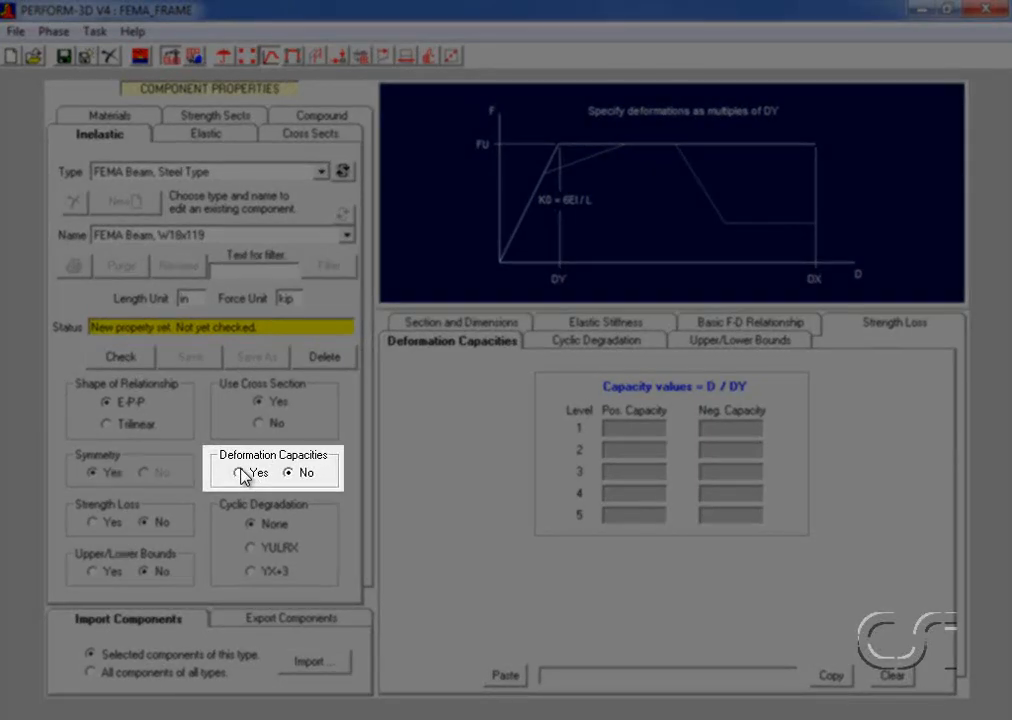
pyautogui.click(240, 474)
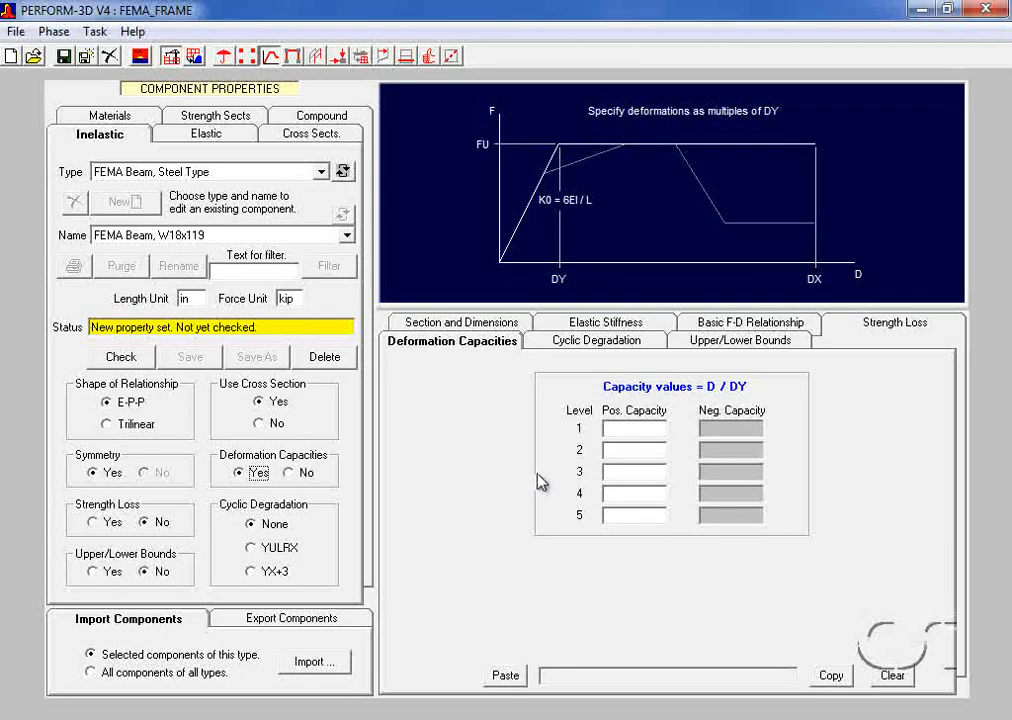
pyautogui.click(616, 430)
pyautogui.write('2')
pyautogui.write('6')
pyautogui.click(616, 471)
pyautogui.write('8')
# - Review the beam's strength loss, upper/lower bounds and cyclic degradation settings, and check and save the component
pyautogui.click(893, 328)
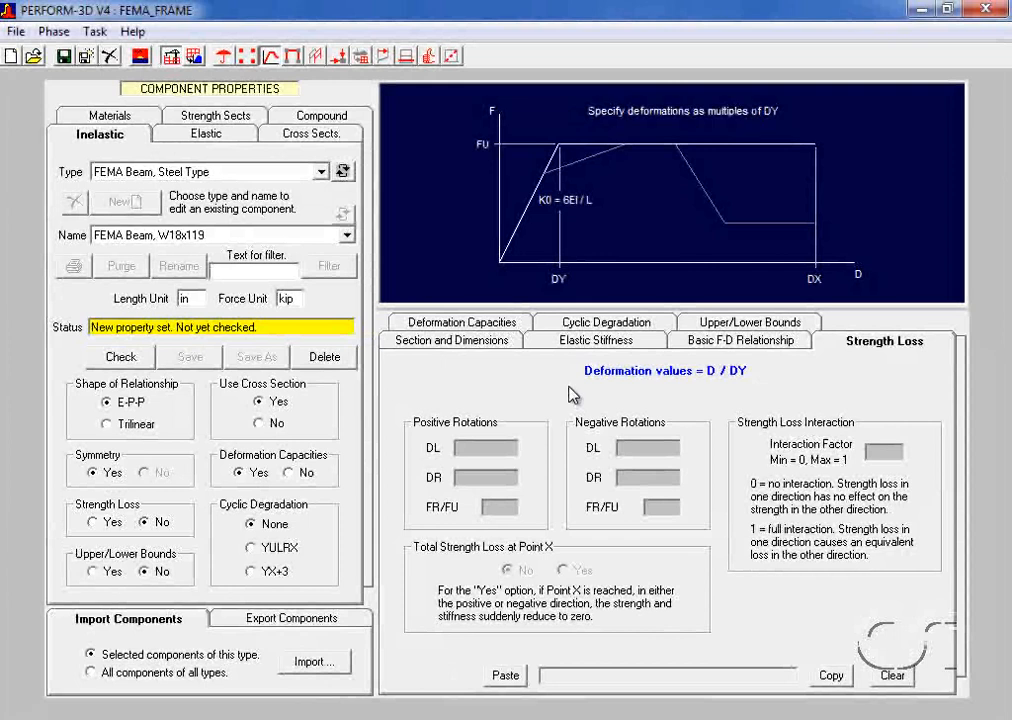
pyautogui.click(787, 325)
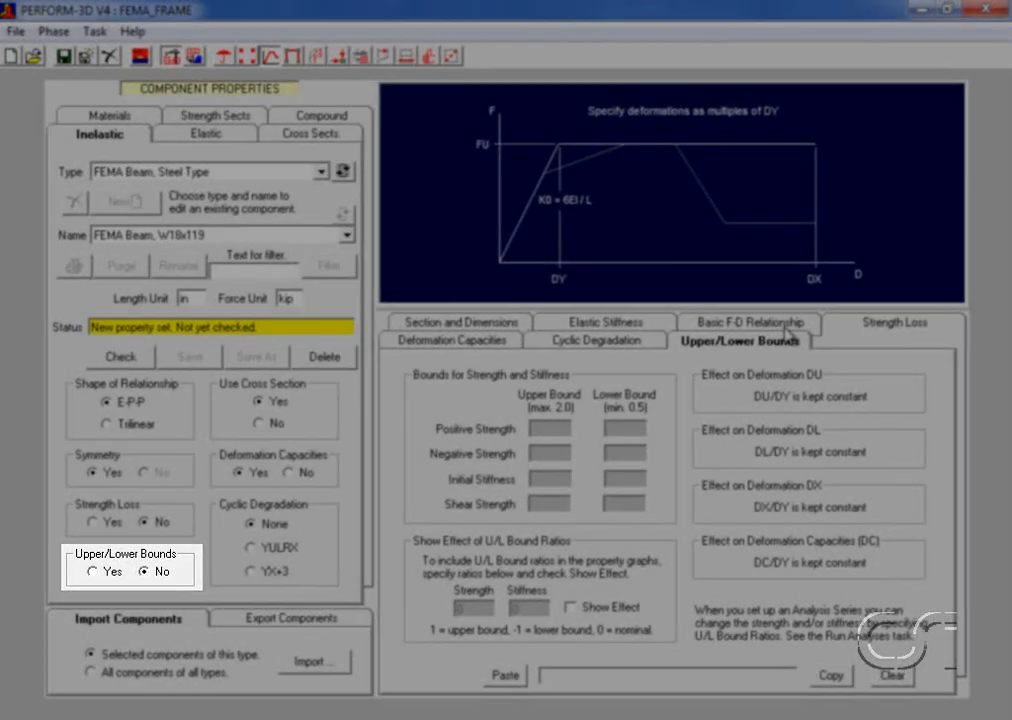
pyautogui.click(626, 345)
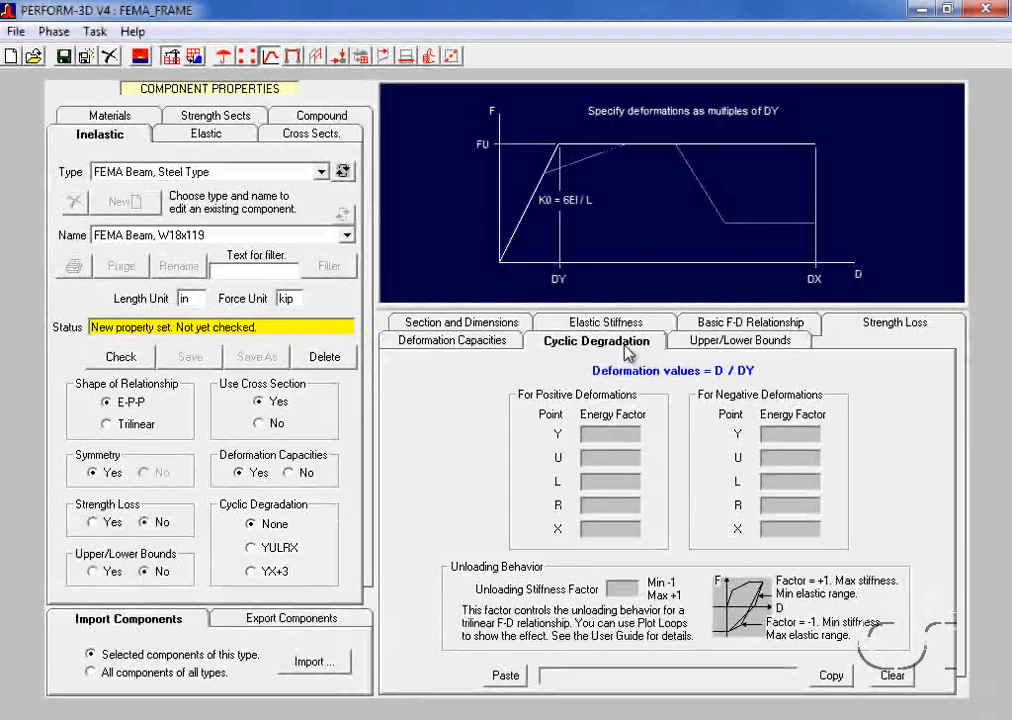
pyautogui.click(126, 359)
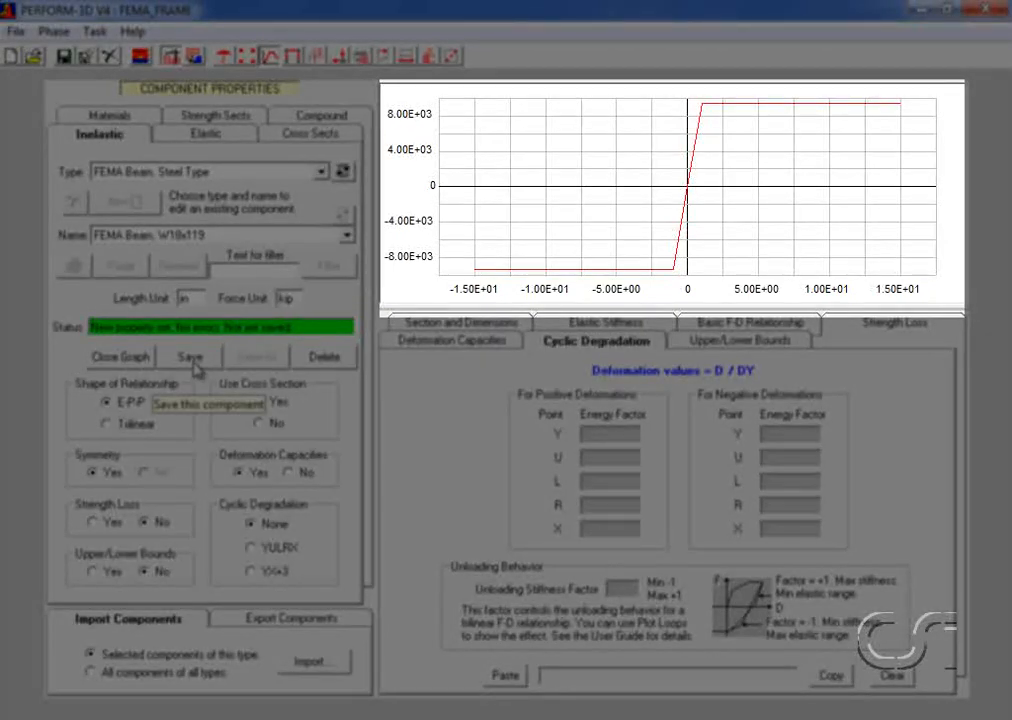
pyautogui.click(191, 358)
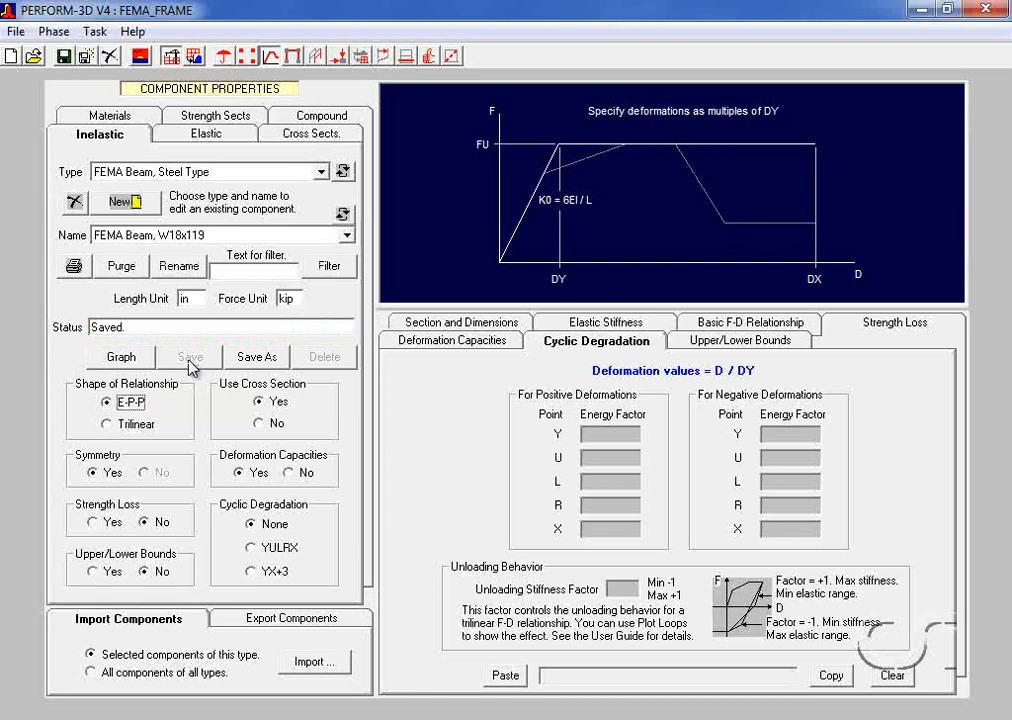
# - Create an inelastic component of type FEMA Column, Steel Type named "FEMA Column, W14x176"
pyautogui.click(240, 172)
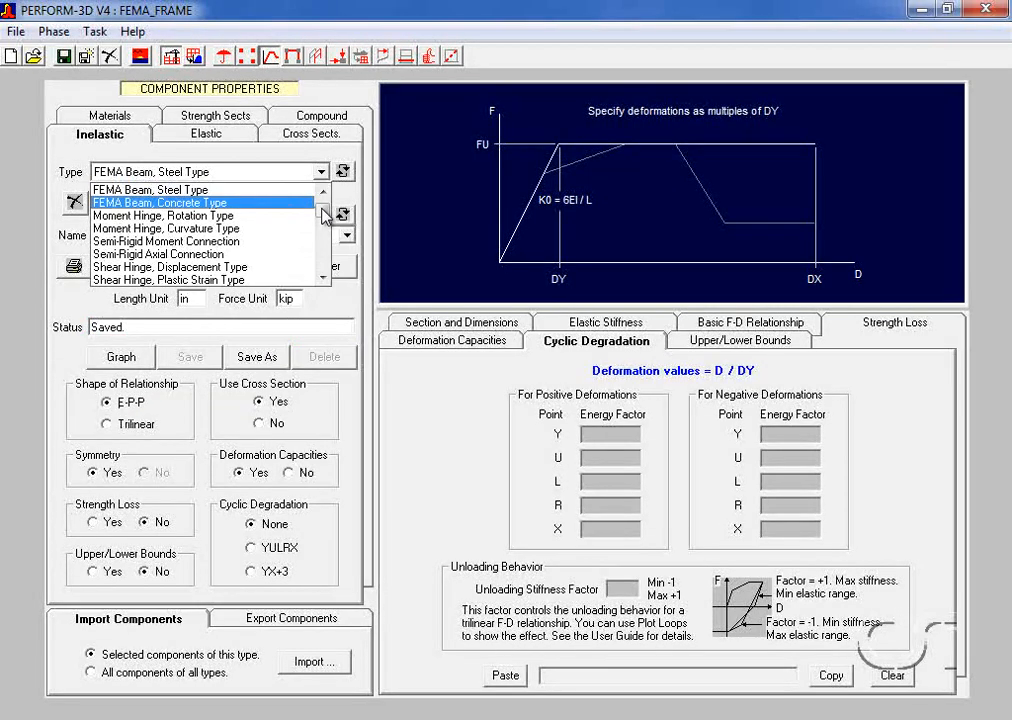
pyautogui.scroll(-2, 325, 215)
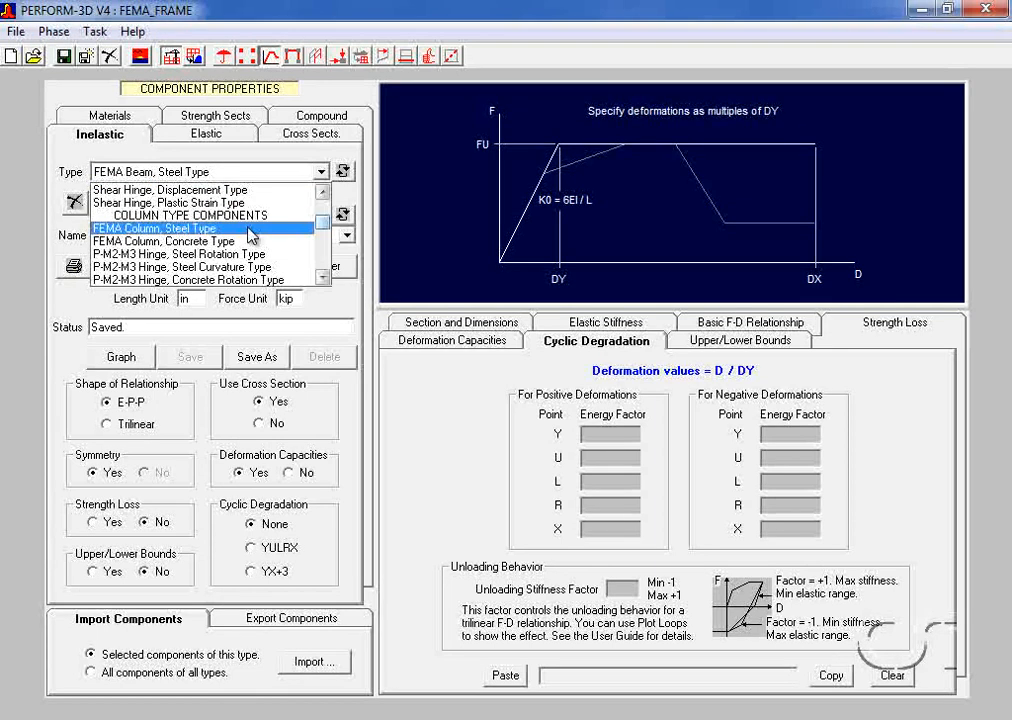
pyautogui.click(249, 229)
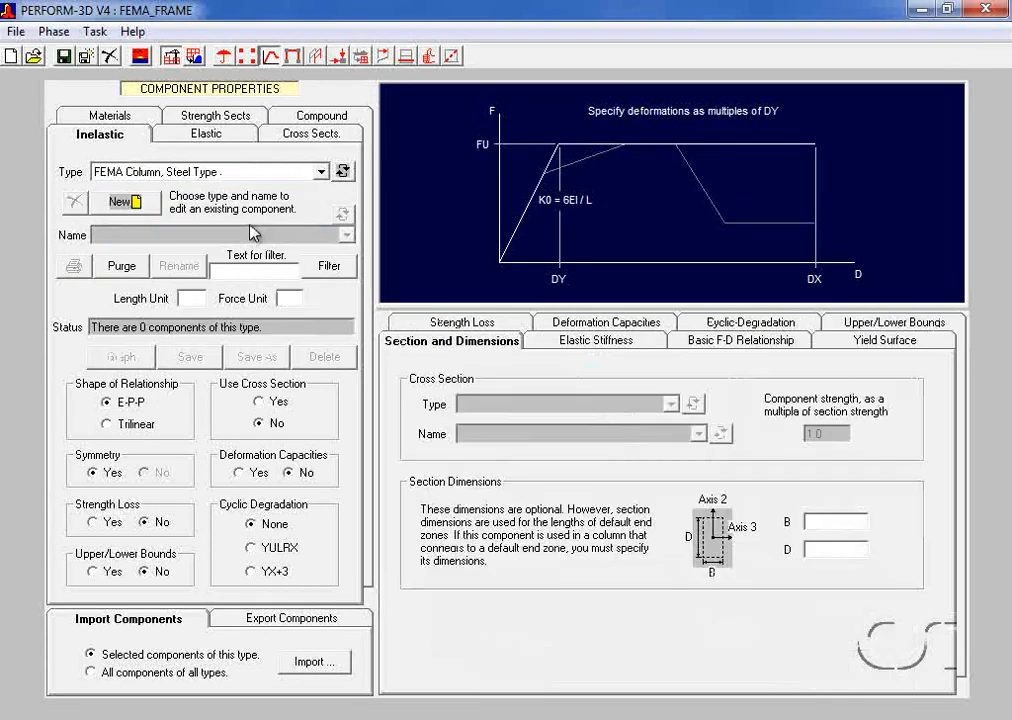
pyautogui.click(136, 207)
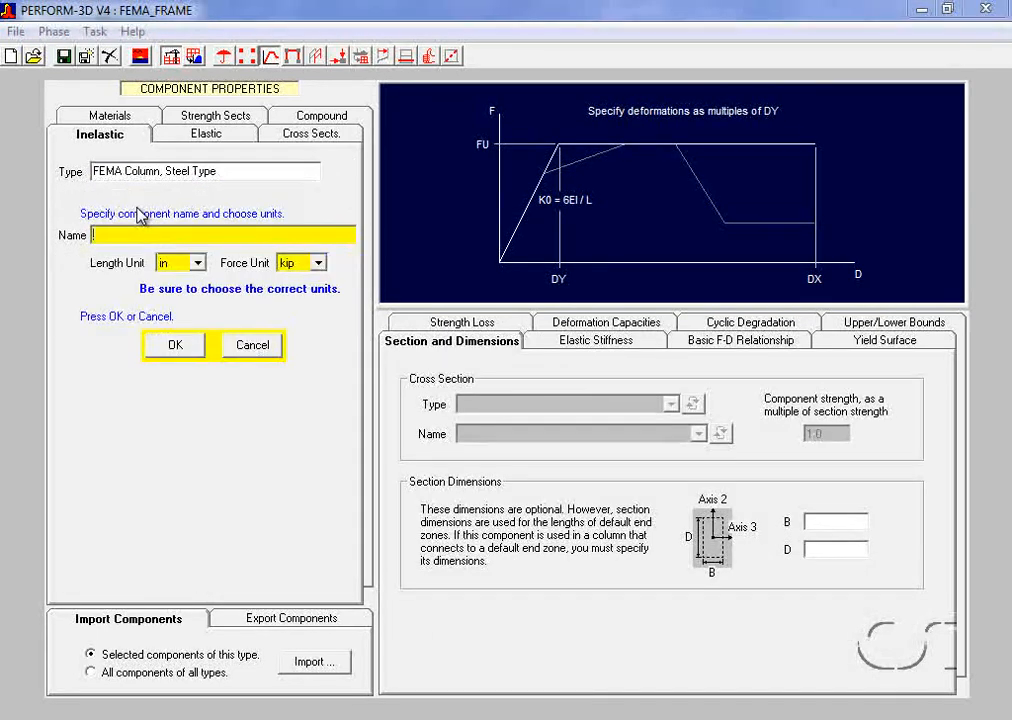
pyautogui.write('FEMA Colu')
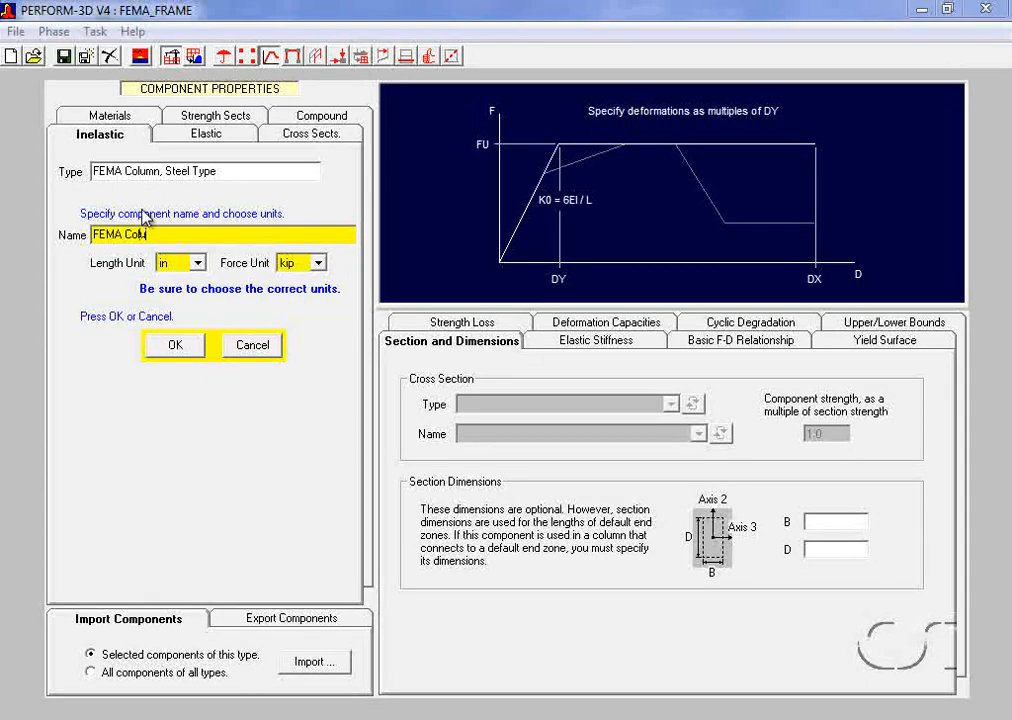
pyautogui.write('mn, W14x176')
pyautogui.click(174, 346)
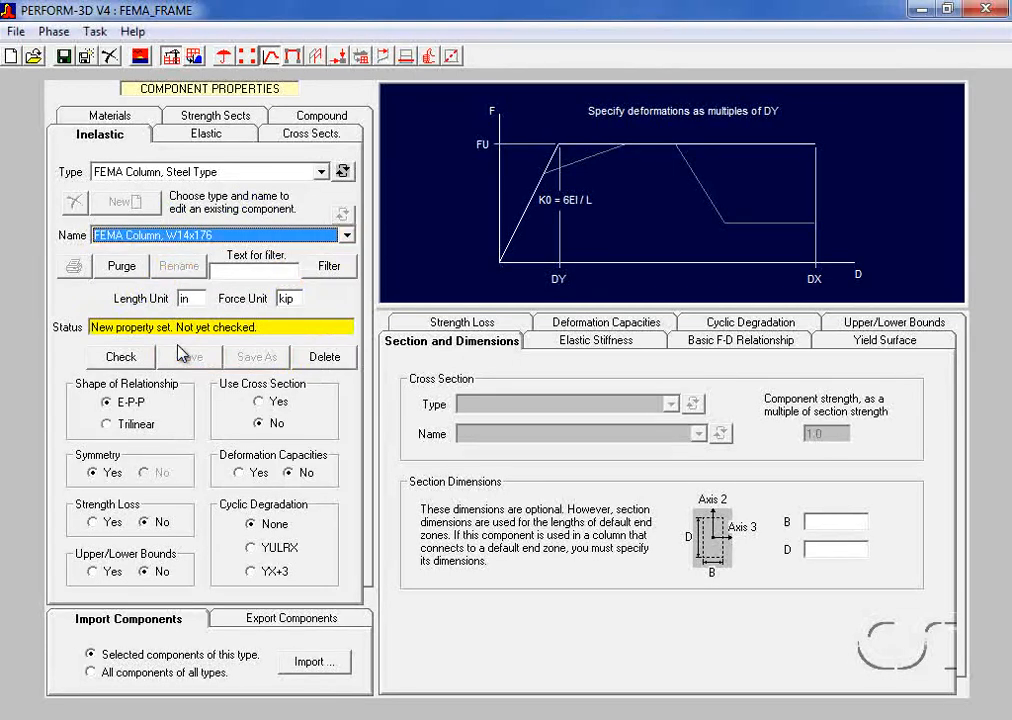
# - Base the FEMA column component on the Column, Standard Steel Section cross section "COLUMN, W14x176"
pyautogui.click(264, 406)
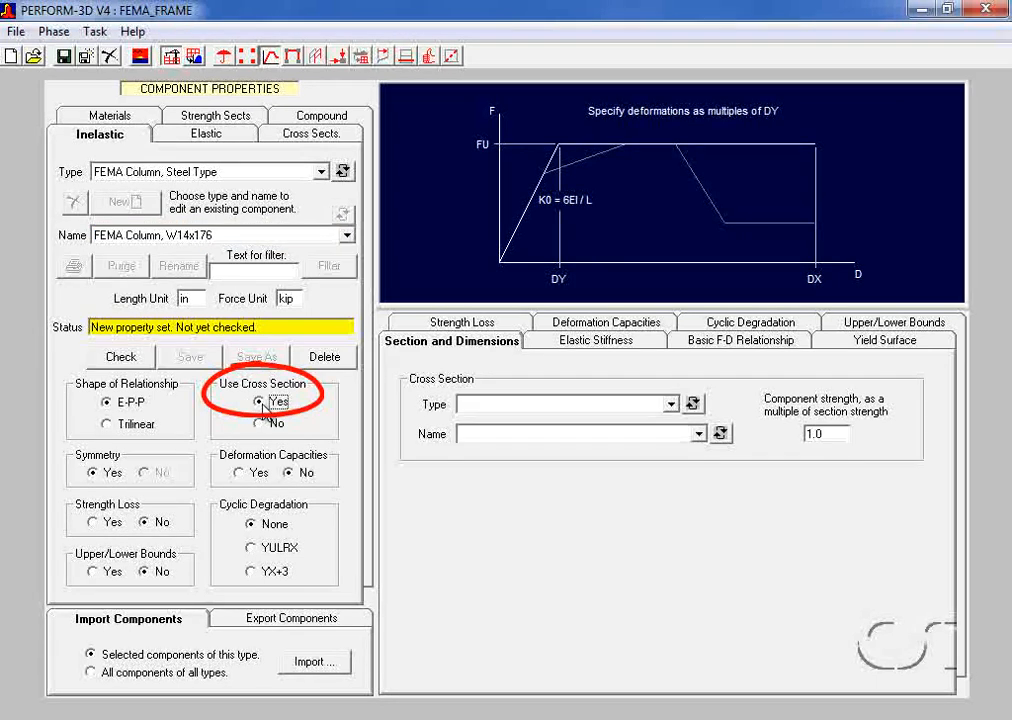
pyautogui.click(474, 408)
pyautogui.click(474, 422)
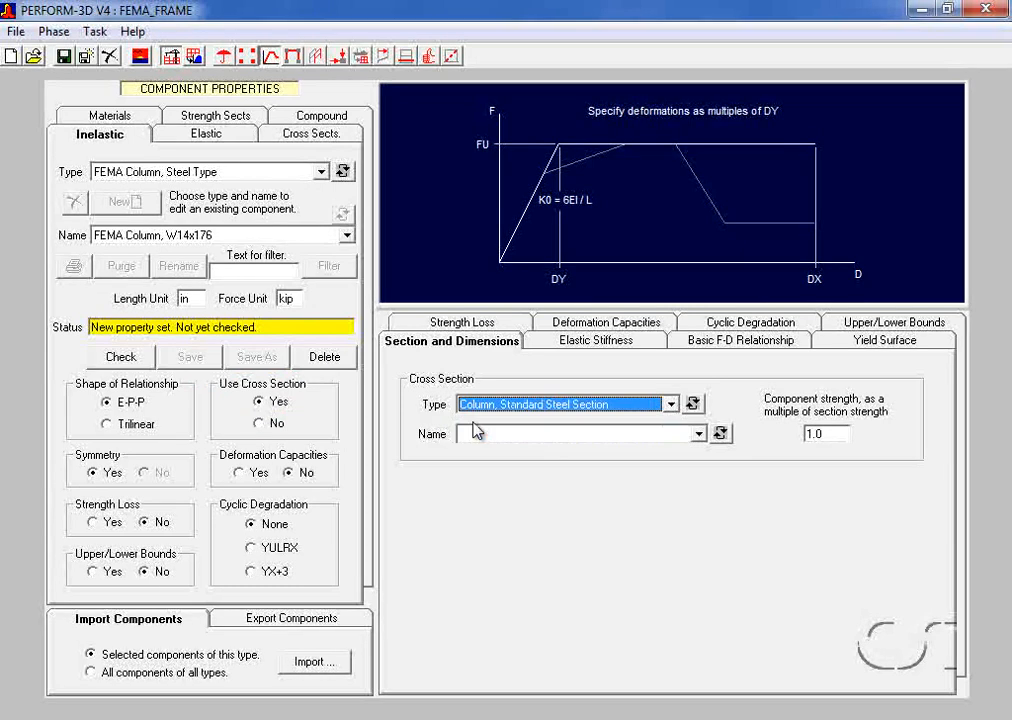
pyautogui.click(475, 436)
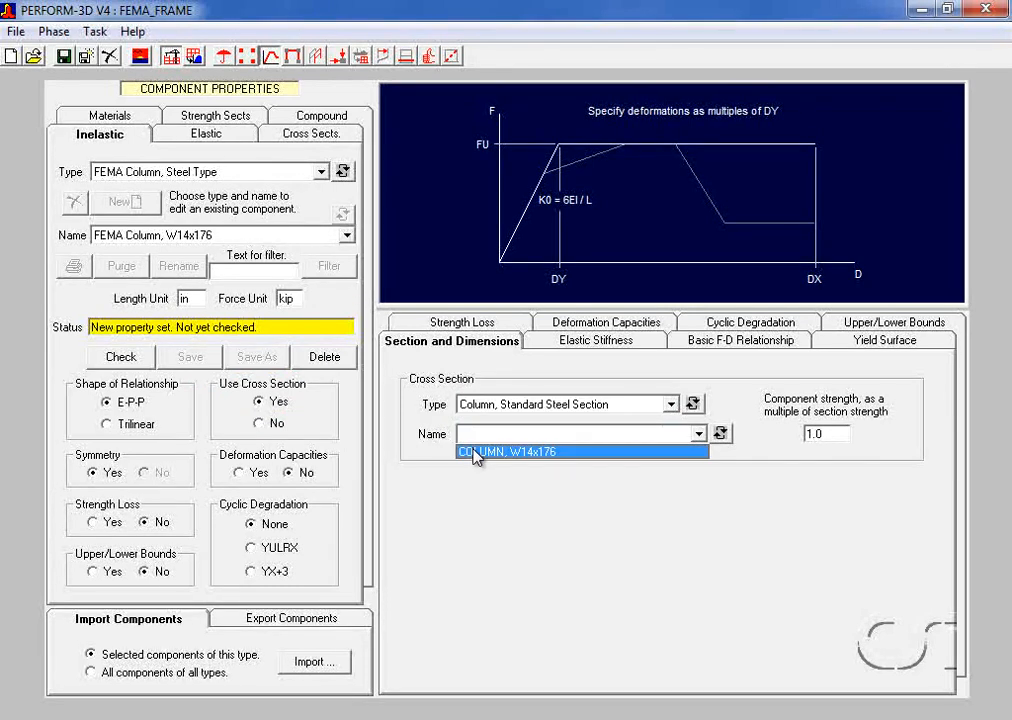
pyautogui.click(475, 452)
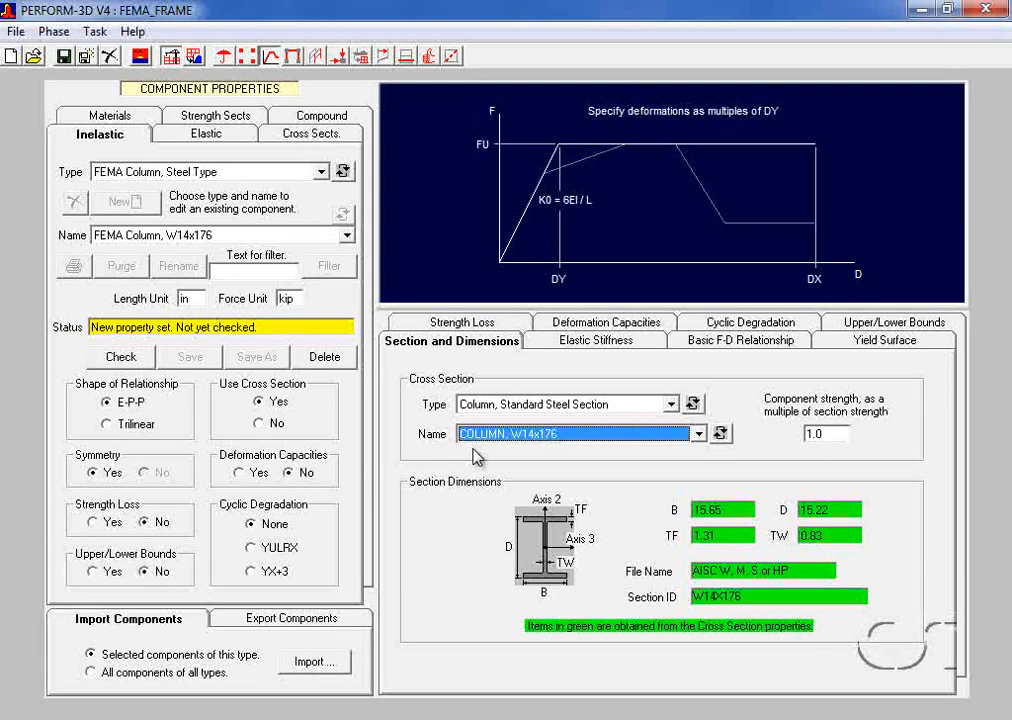
# - Set the column's DX deformations to 15 for tension, compression, axis 2 bending and axis 3 bending
pyautogui.click(764, 345)
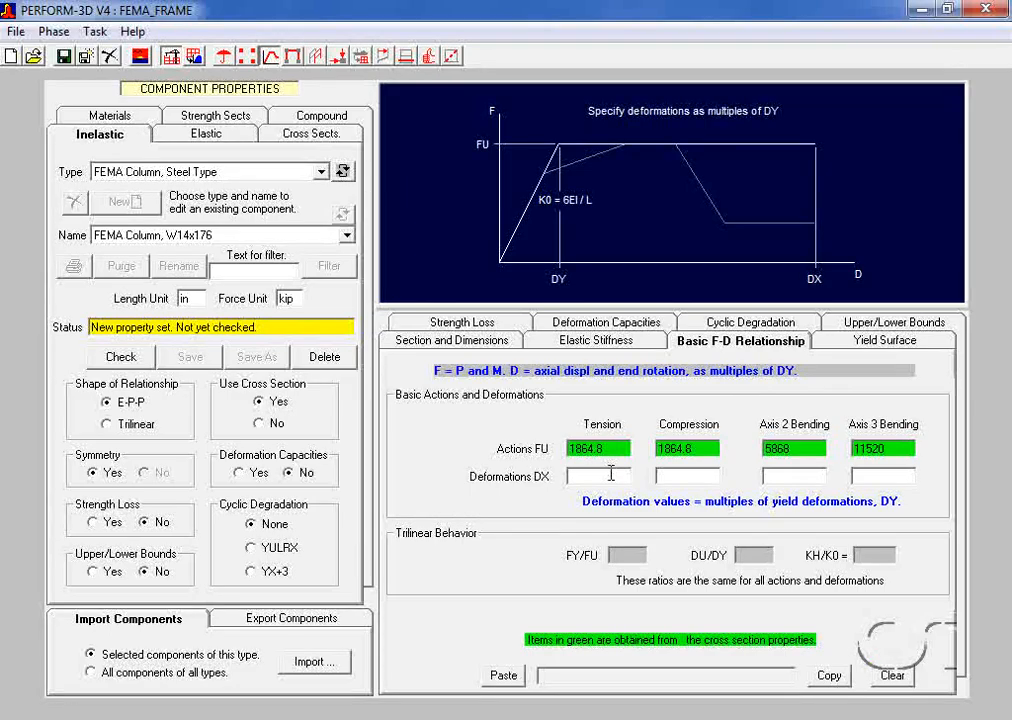
pyautogui.click(610, 475)
pyautogui.write('15')
pyautogui.click(664, 483)
pyautogui.write('15')
pyautogui.click(786, 481)
pyautogui.write('15')
pyautogui.click(867, 481)
pyautogui.write('15')
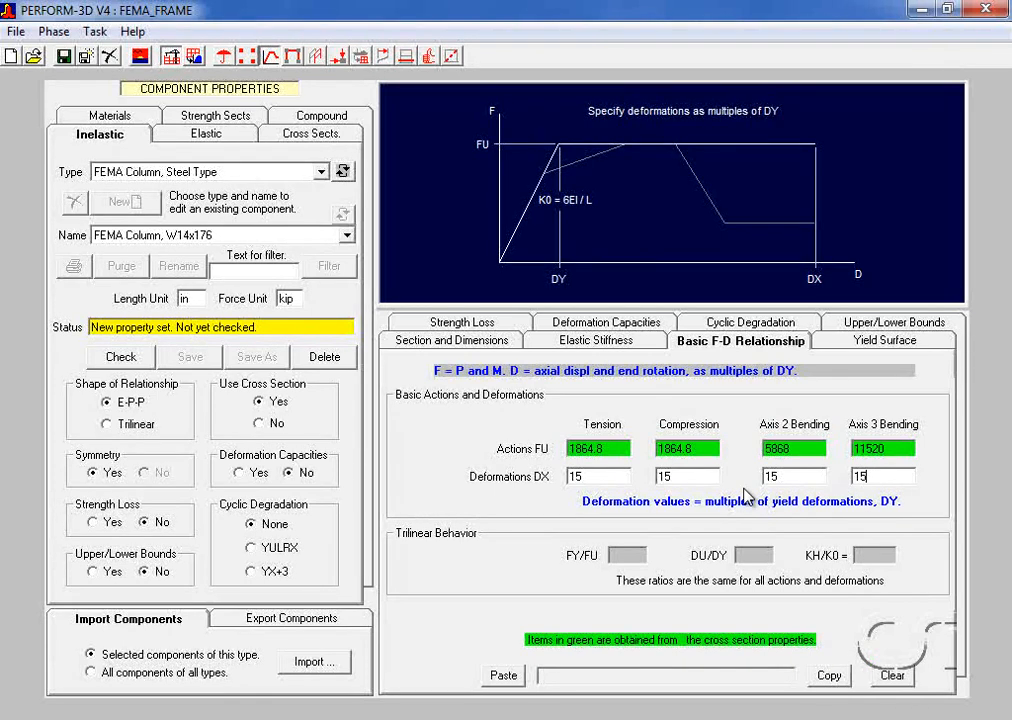
# - Enable the column's deformation capacities with axis 3 values of 2, 6 and 8 for levels 1 to 3 and an axis 2 ratio of 1
pyautogui.click(239, 477)
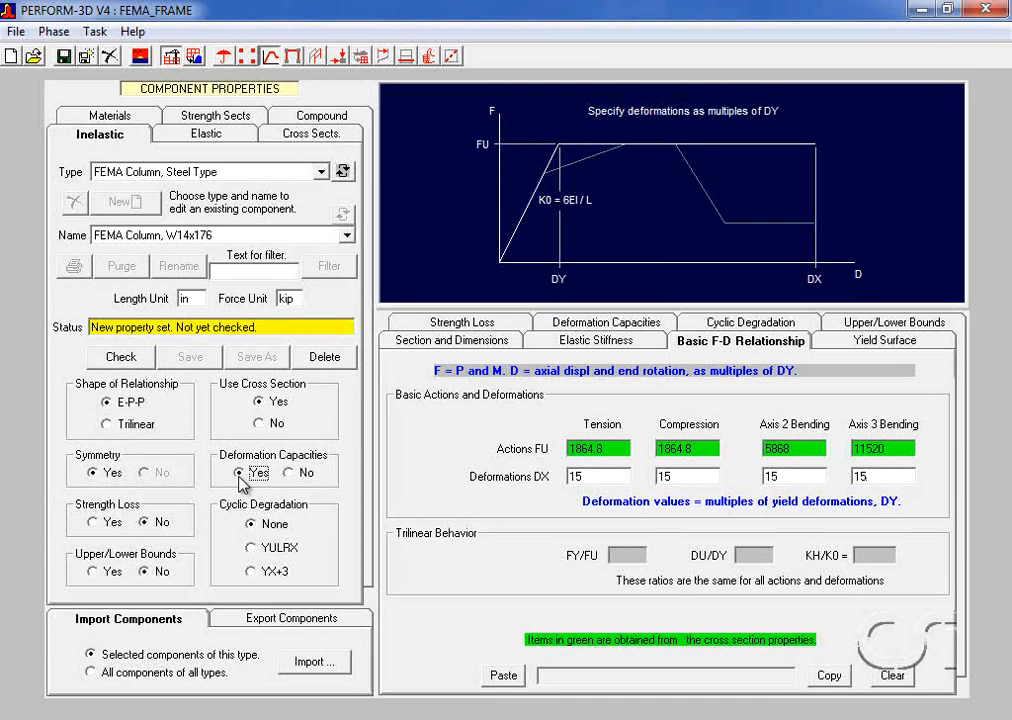
pyautogui.click(600, 330)
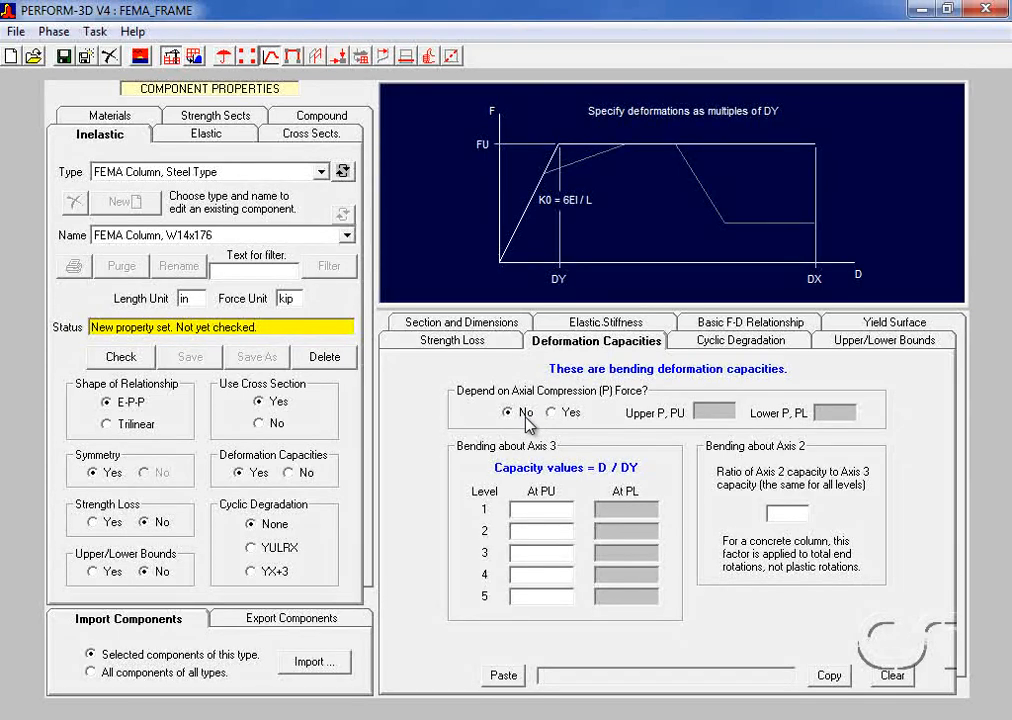
pyautogui.click(527, 509)
pyautogui.write('2')
pyautogui.click(530, 531)
pyautogui.write('6')
pyautogui.click(530, 553)
pyautogui.write('8')
pyautogui.click(787, 515)
pyautogui.write('1')
# - Review the column's strength loss, bounds, cyclic degradation and yield surface settings, and check and save the FEMA column component
pyautogui.click(500, 342)
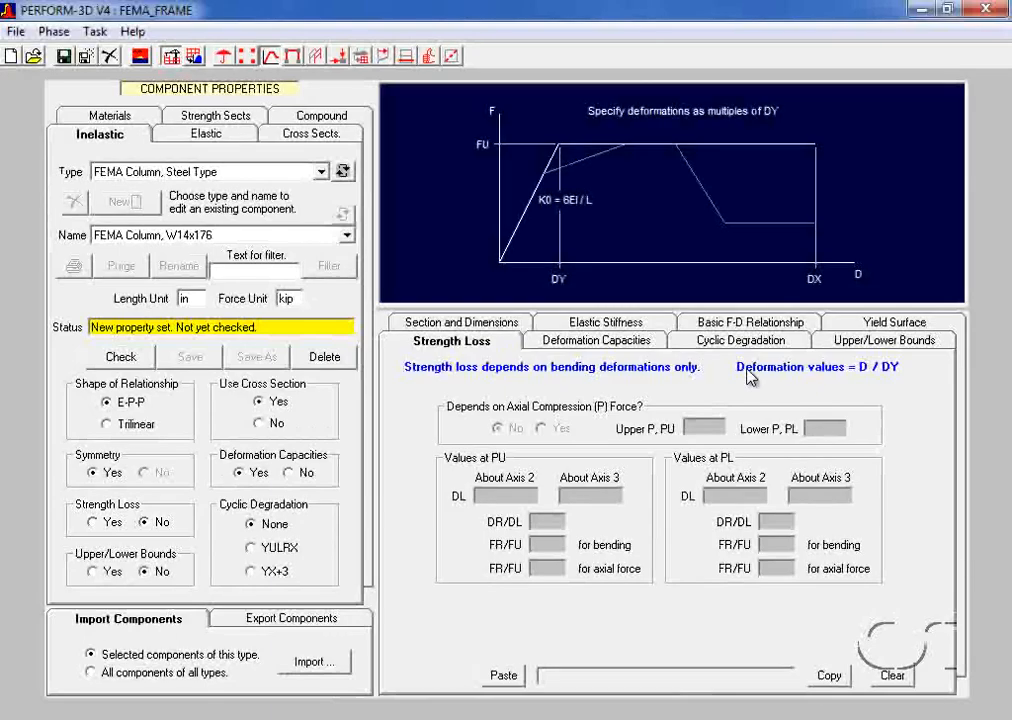
pyautogui.click(866, 343)
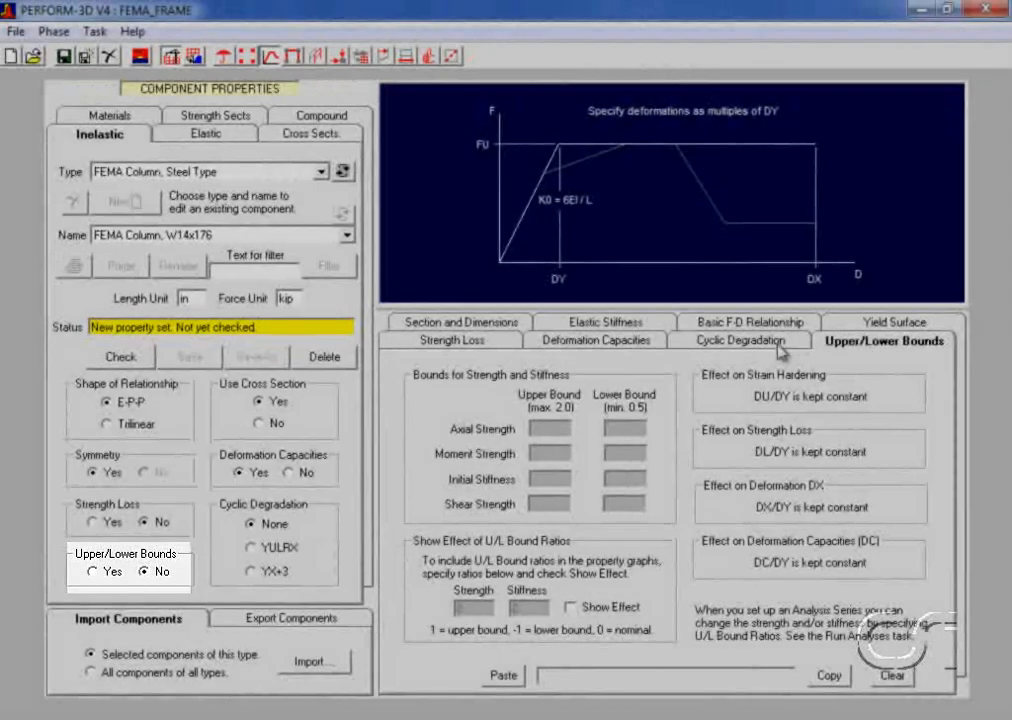
pyautogui.click(779, 344)
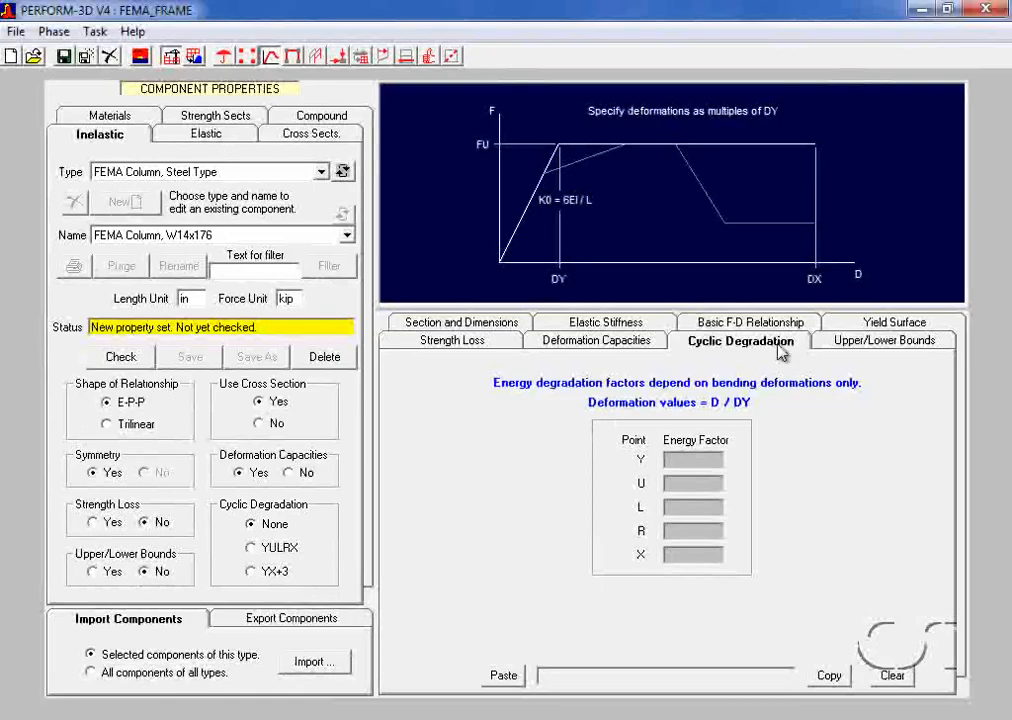
pyautogui.click(860, 328)
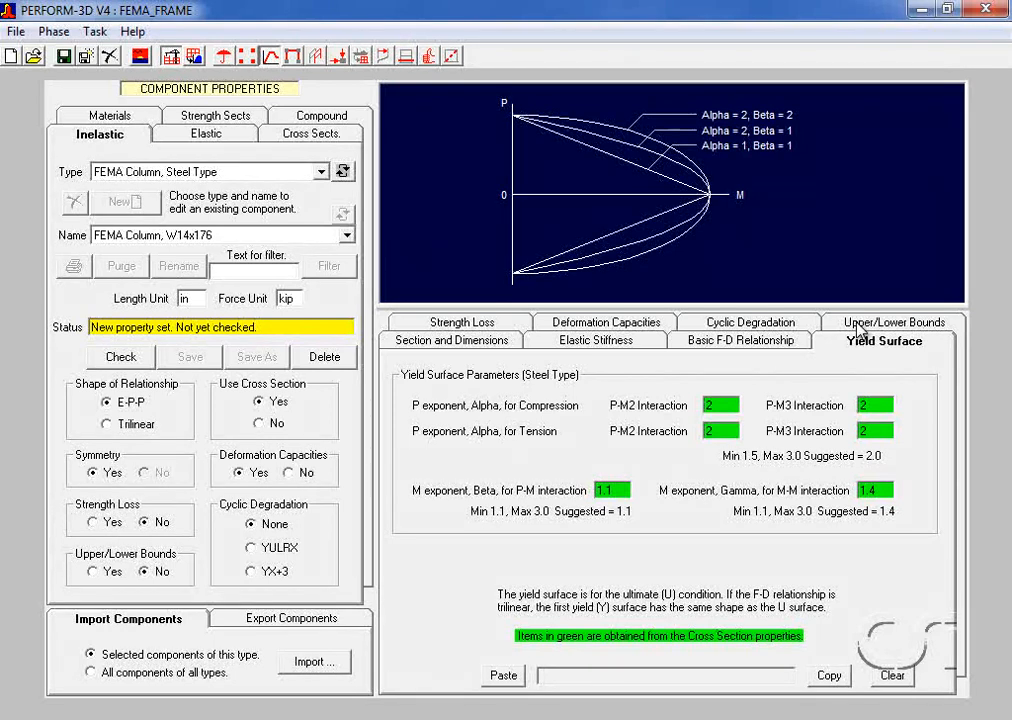
pyautogui.click(500, 341)
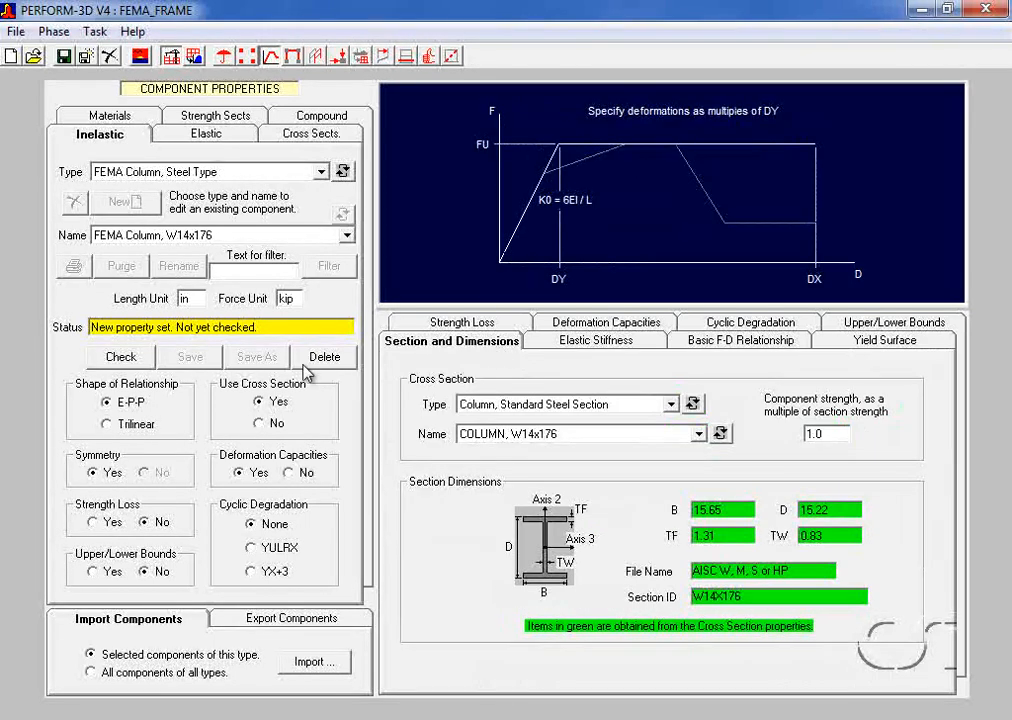
pyautogui.click(121, 358)
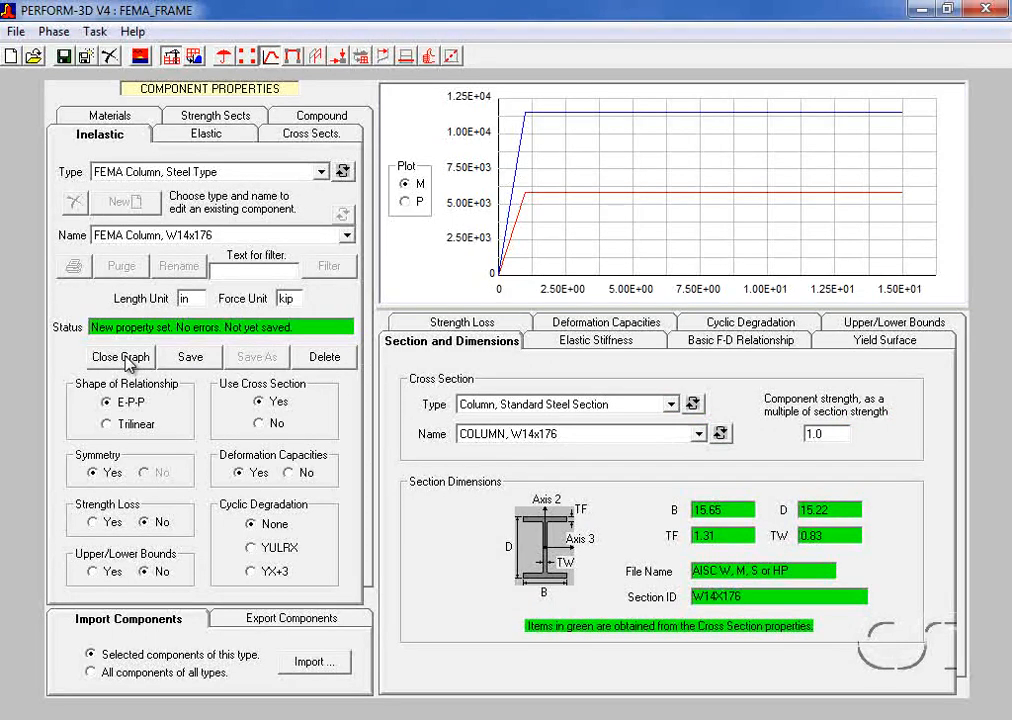
pyautogui.click(191, 360)
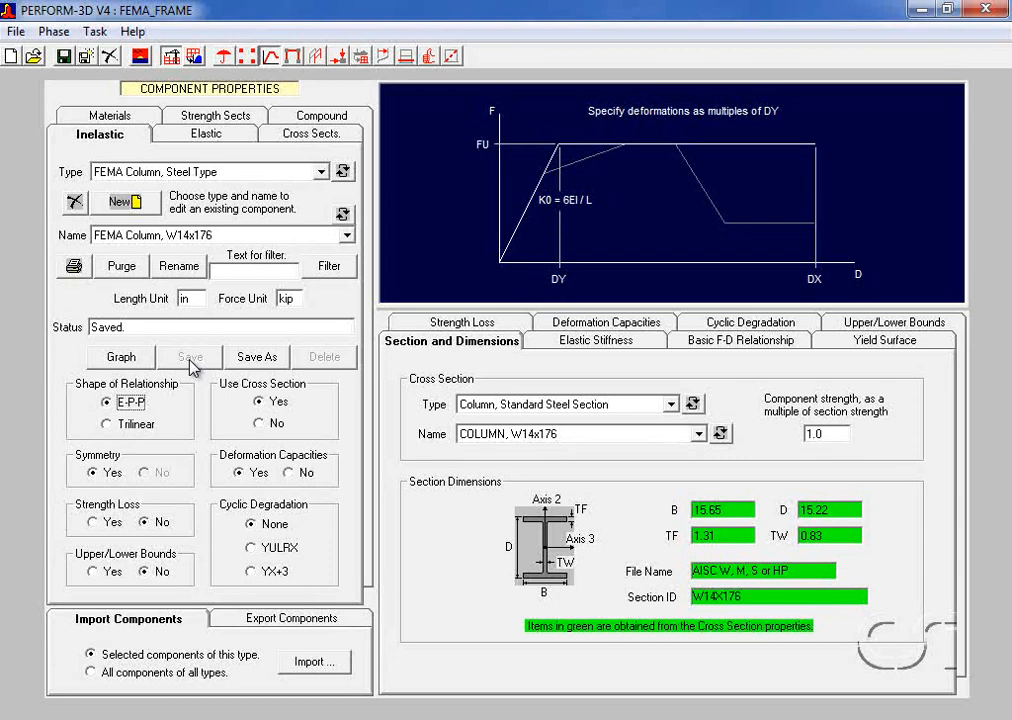
# - Examine the default end zone properties in the elastic End Zone for a Beam or Column type
pyautogui.click(206, 136)
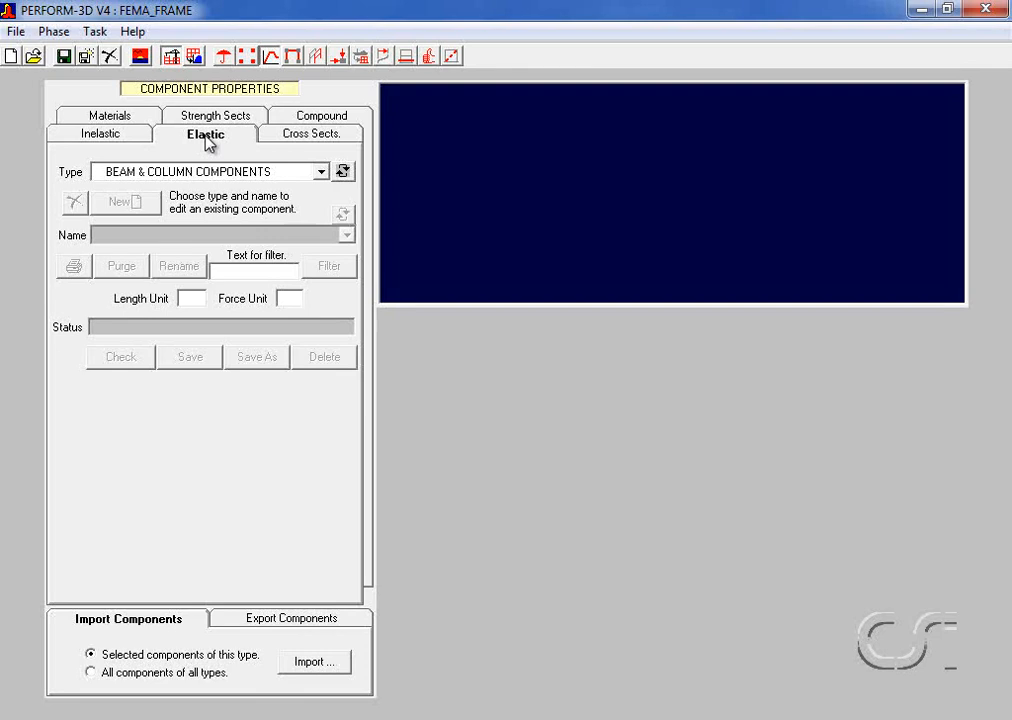
pyautogui.click(206, 174)
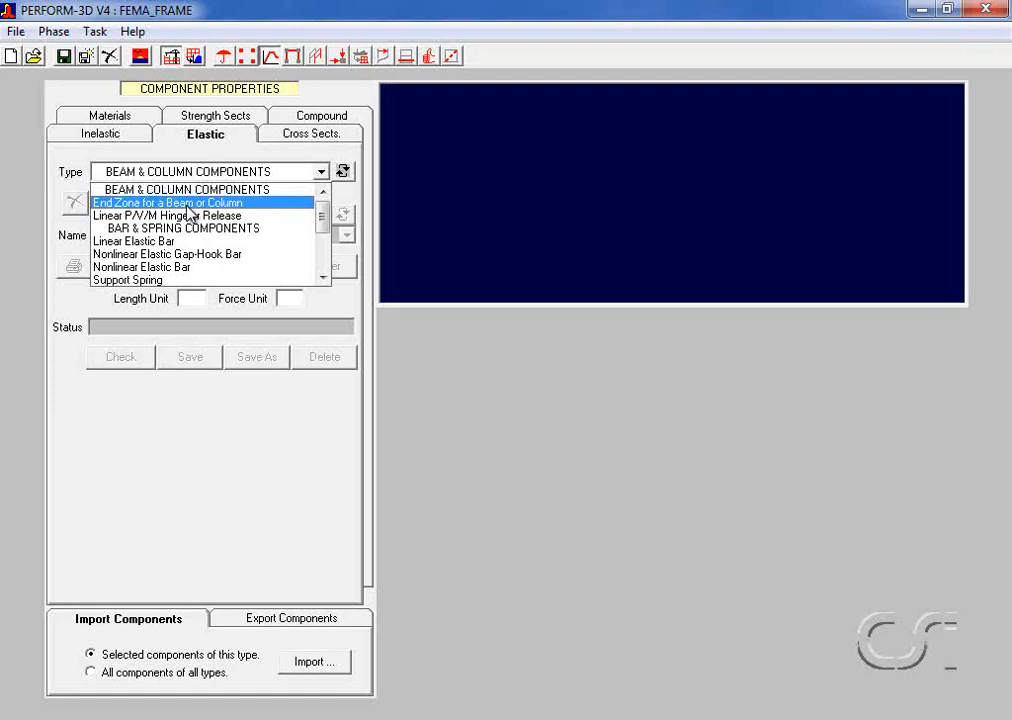
pyautogui.click(188, 206)
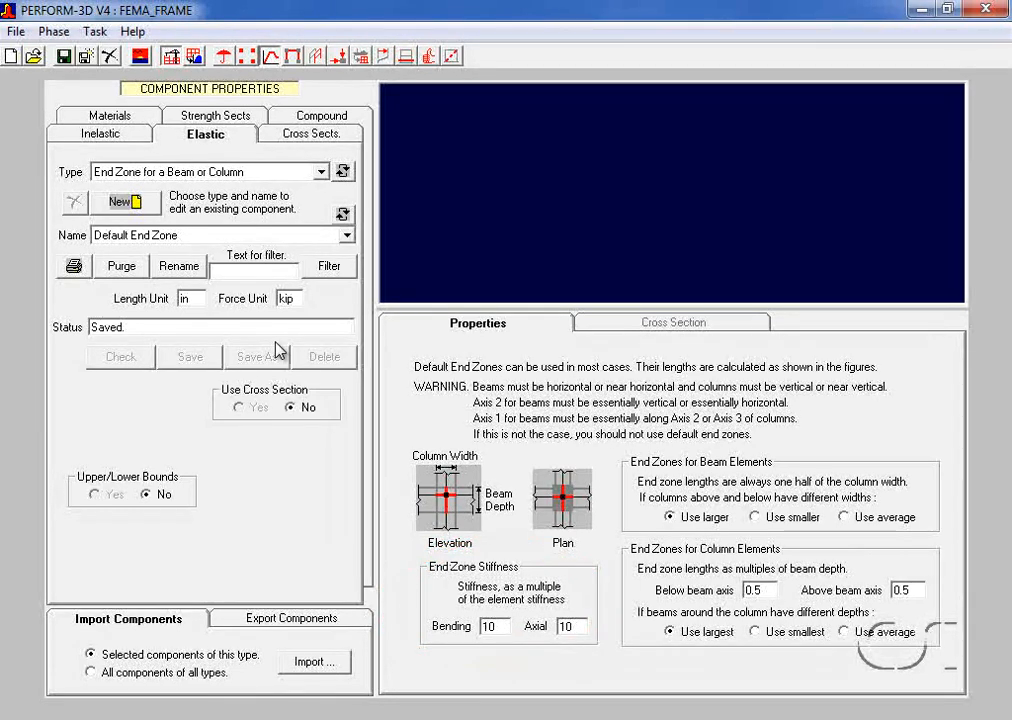
# - Create an elastic component of type Linear P/V/M Hinge or Release named "Column Moment Release"
pyautogui.click(183, 180)
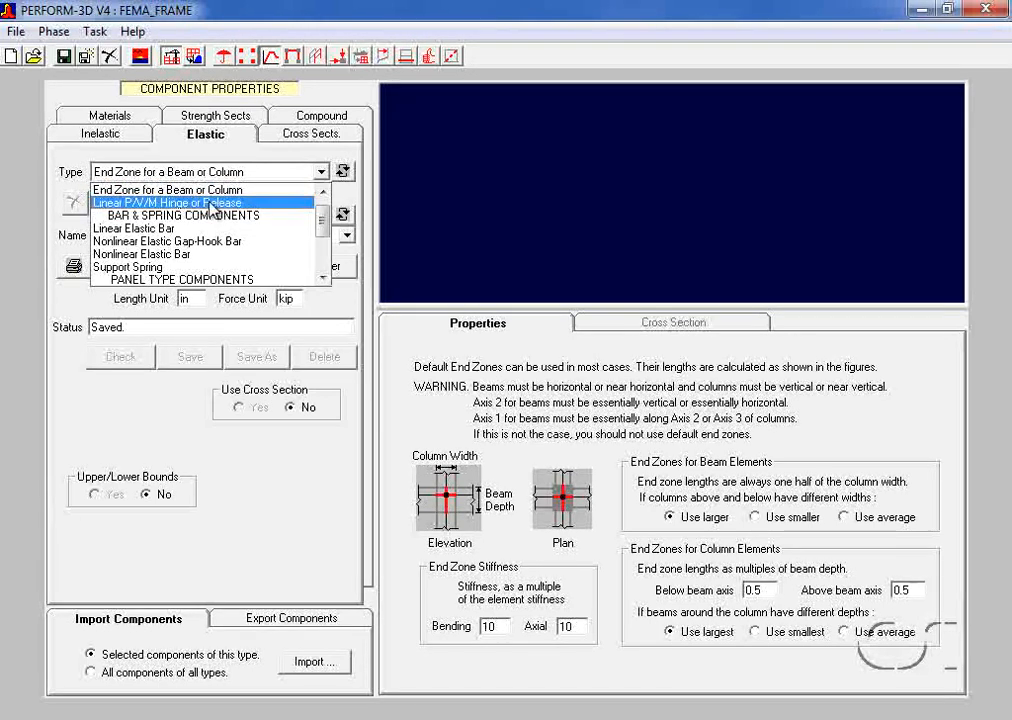
pyautogui.click(180, 203)
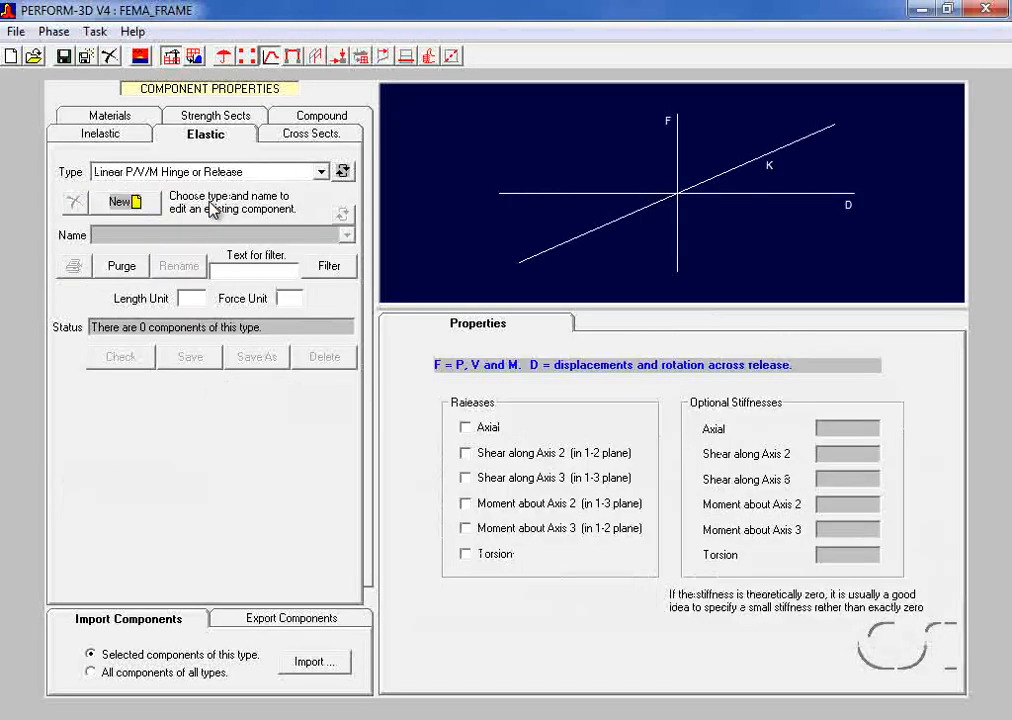
pyautogui.click(136, 202)
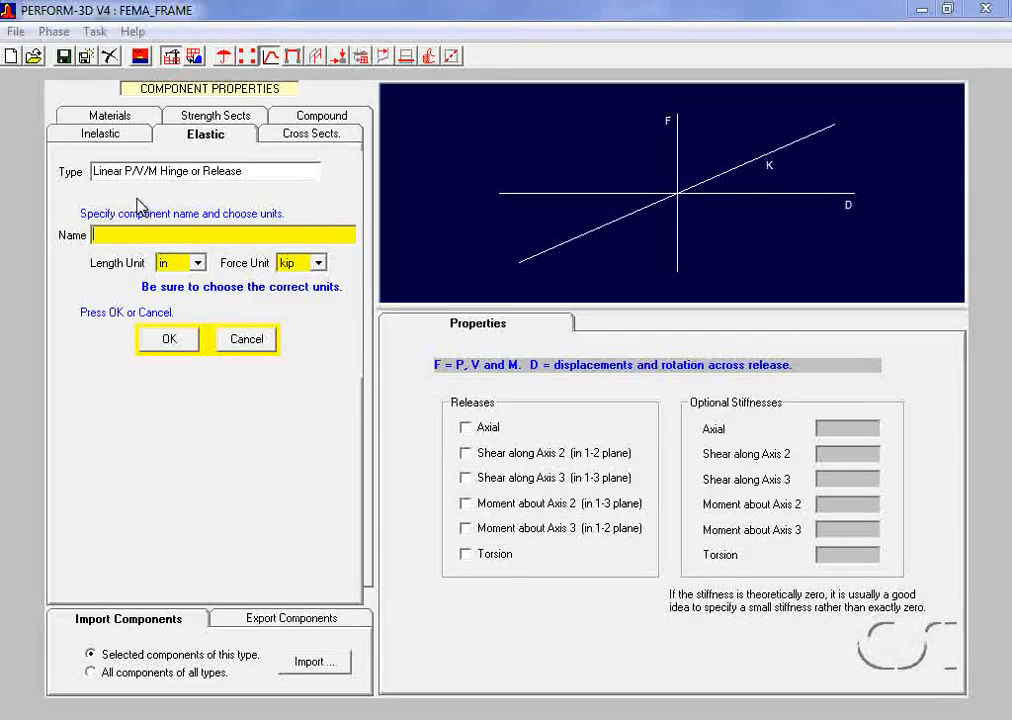
pyautogui.write('Column Moment Release')
pyautogui.click(168, 340)
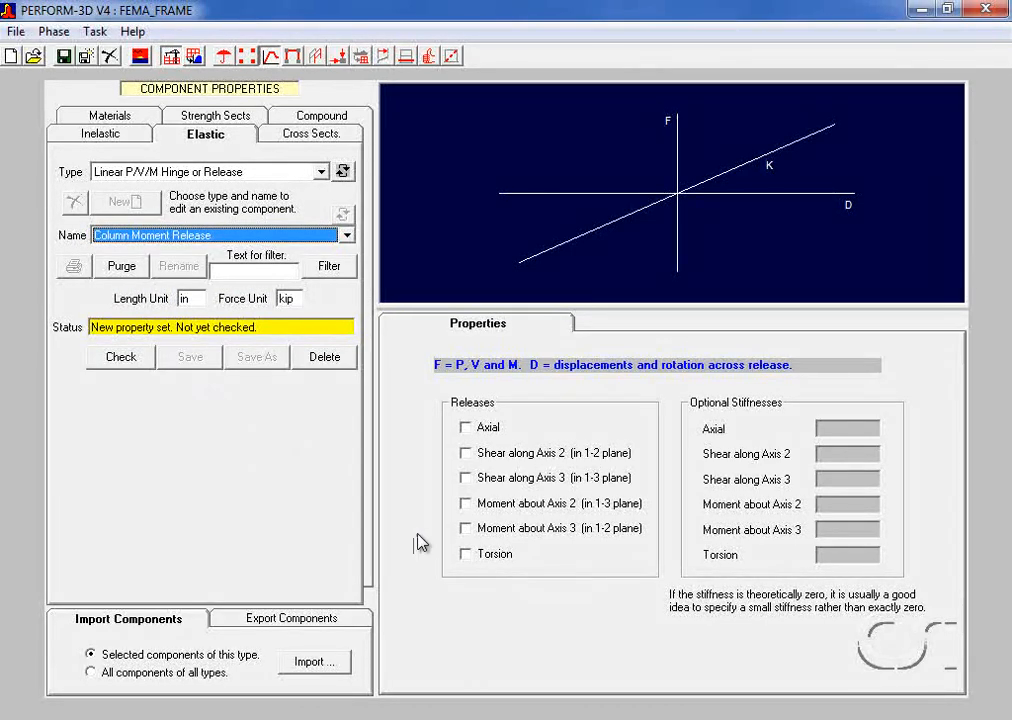
# - Release the moment about axis 3 with an optional stiffness of 0.001, and check and save the release component
pyautogui.click(466, 530)
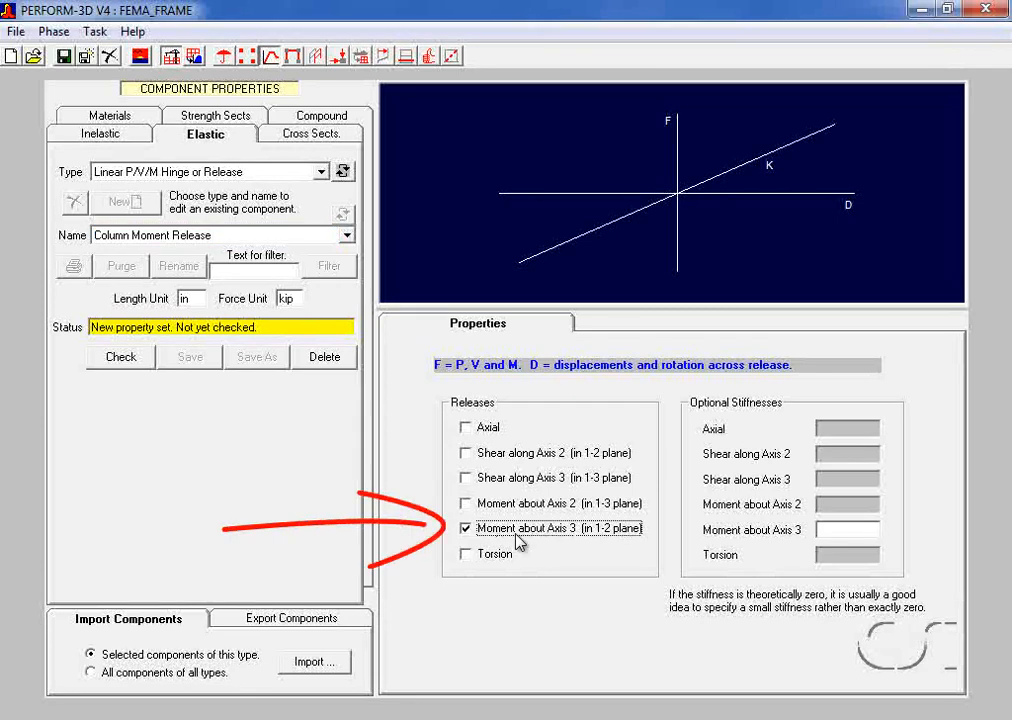
pyautogui.click(836, 531)
pyautogui.write('0.001')
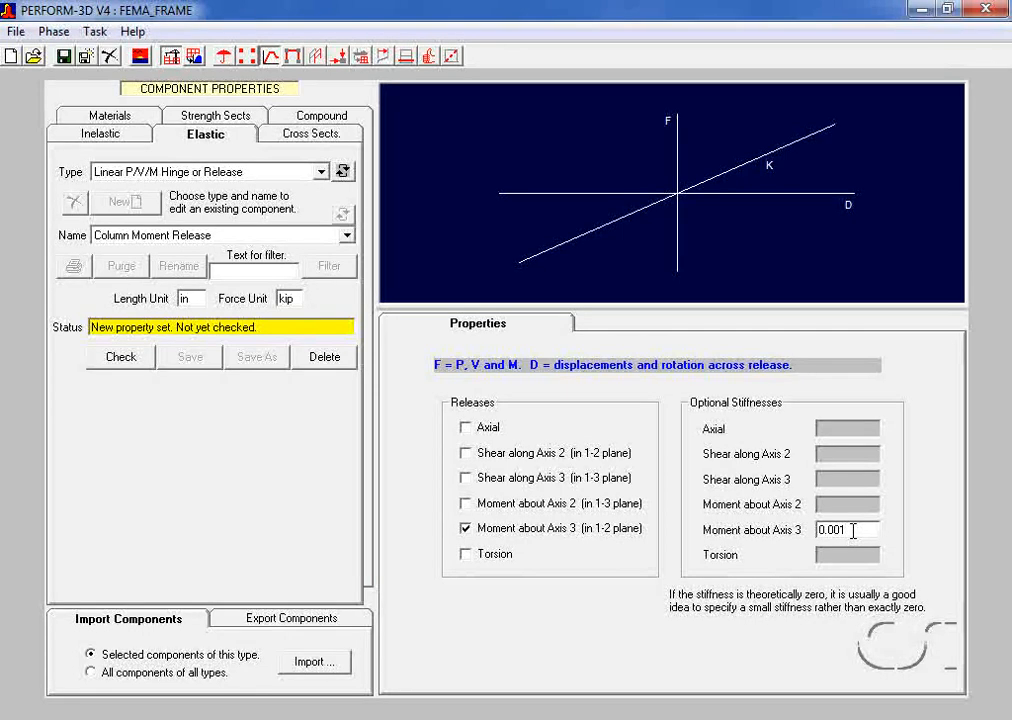
pyautogui.click(116, 361)
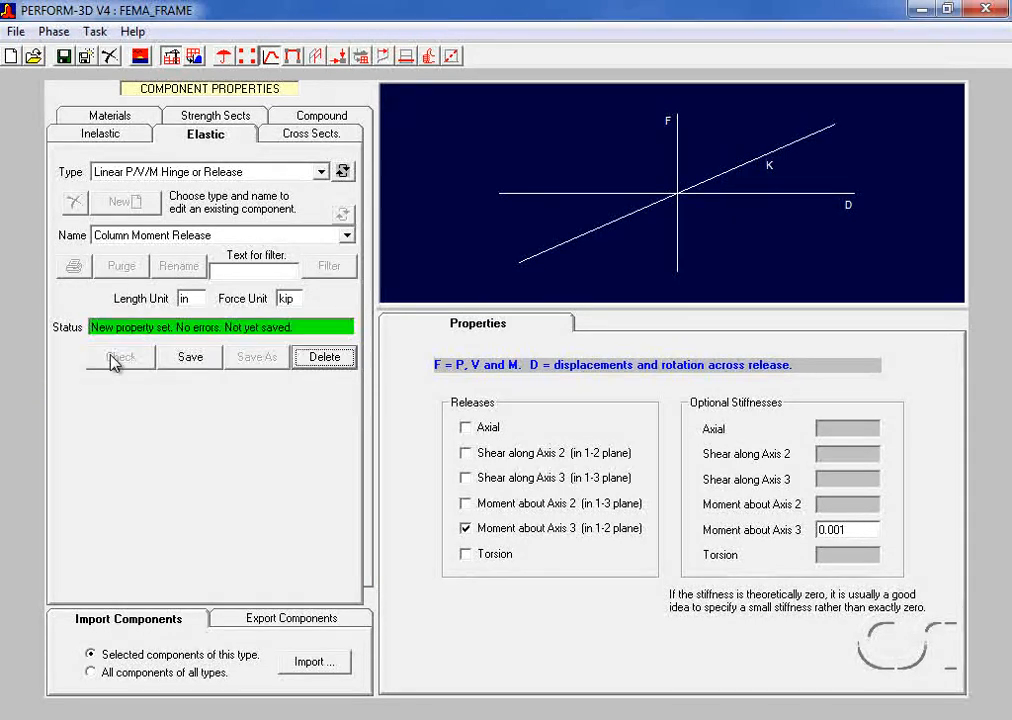
pyautogui.click(191, 360)
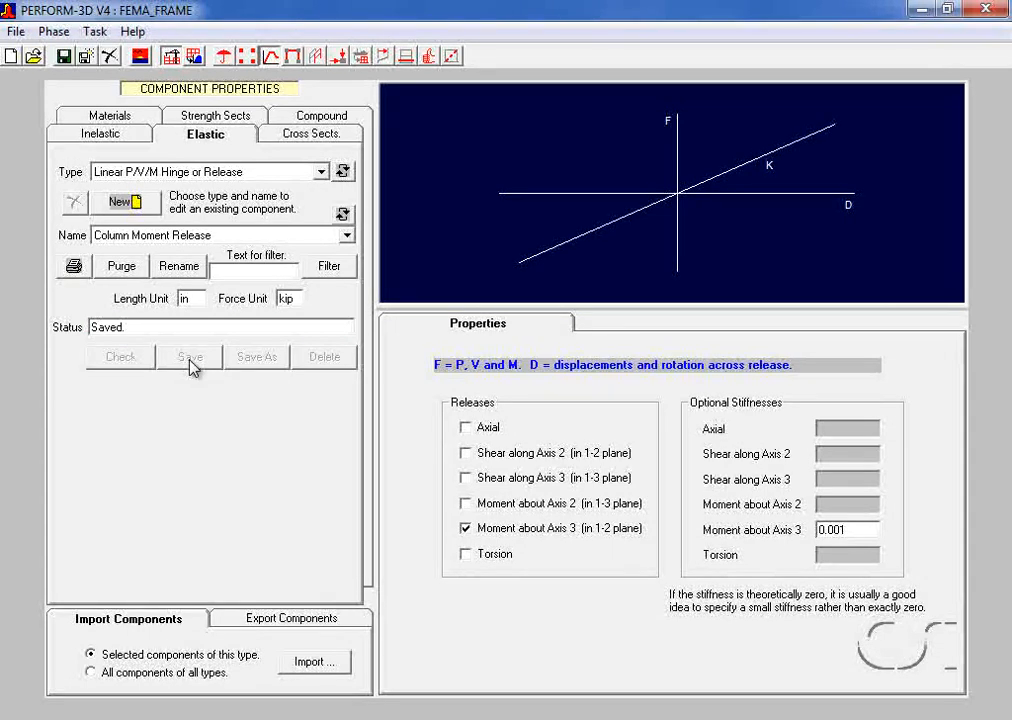
# - Create a Frame Member Compound Component named "BEAM"
pyautogui.click(322, 117)
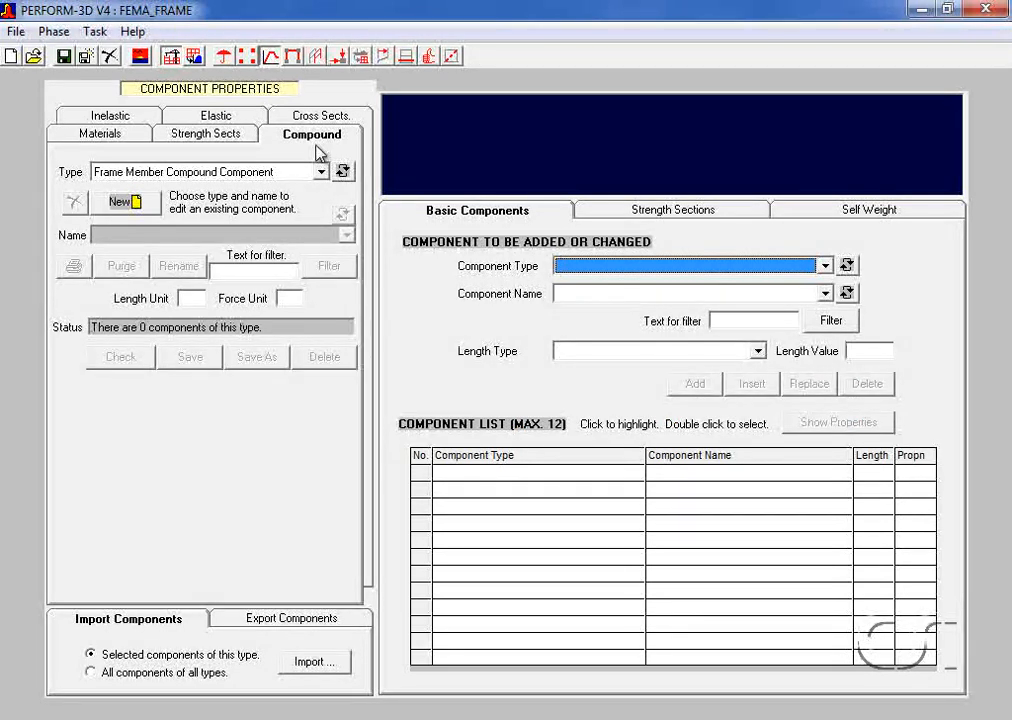
pyautogui.click(285, 173)
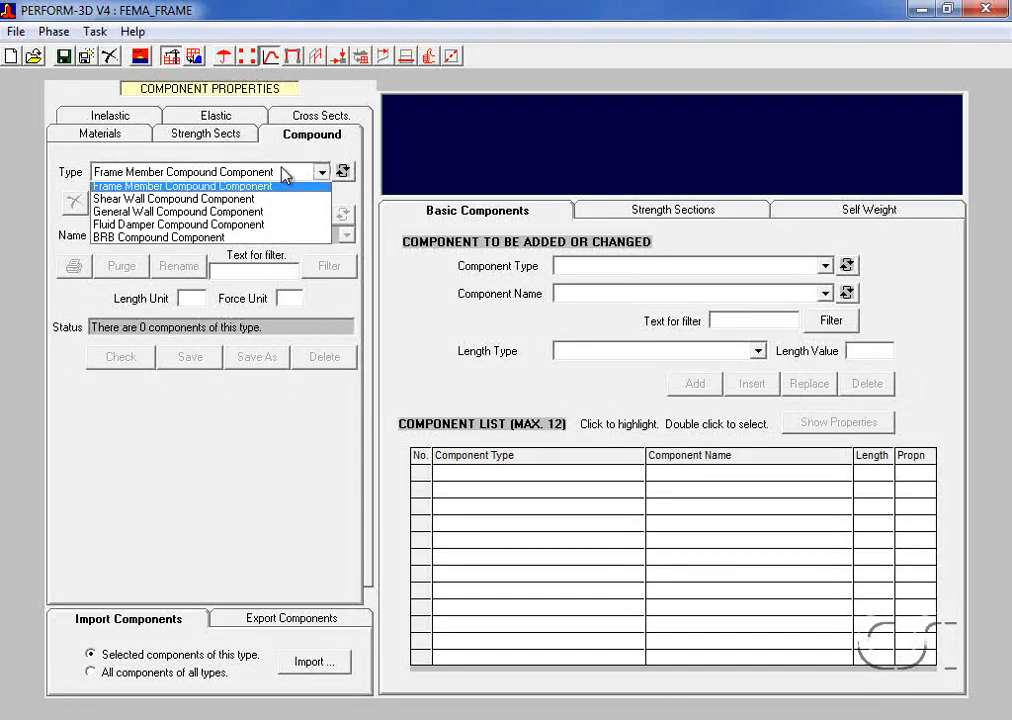
pyautogui.click(235, 191)
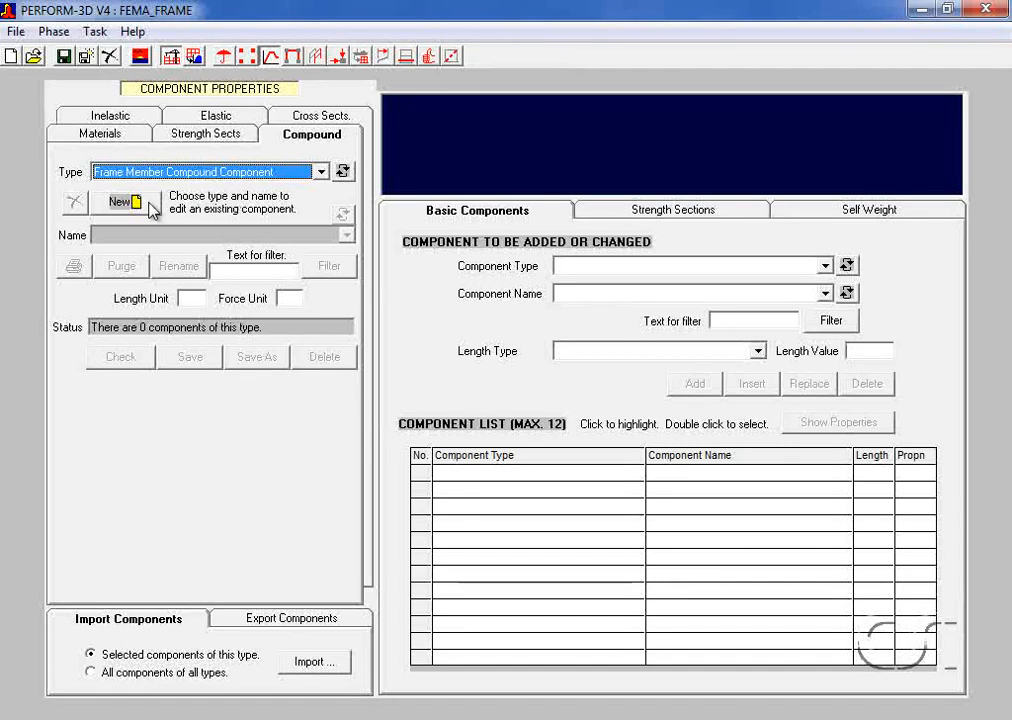
pyautogui.click(128, 201)
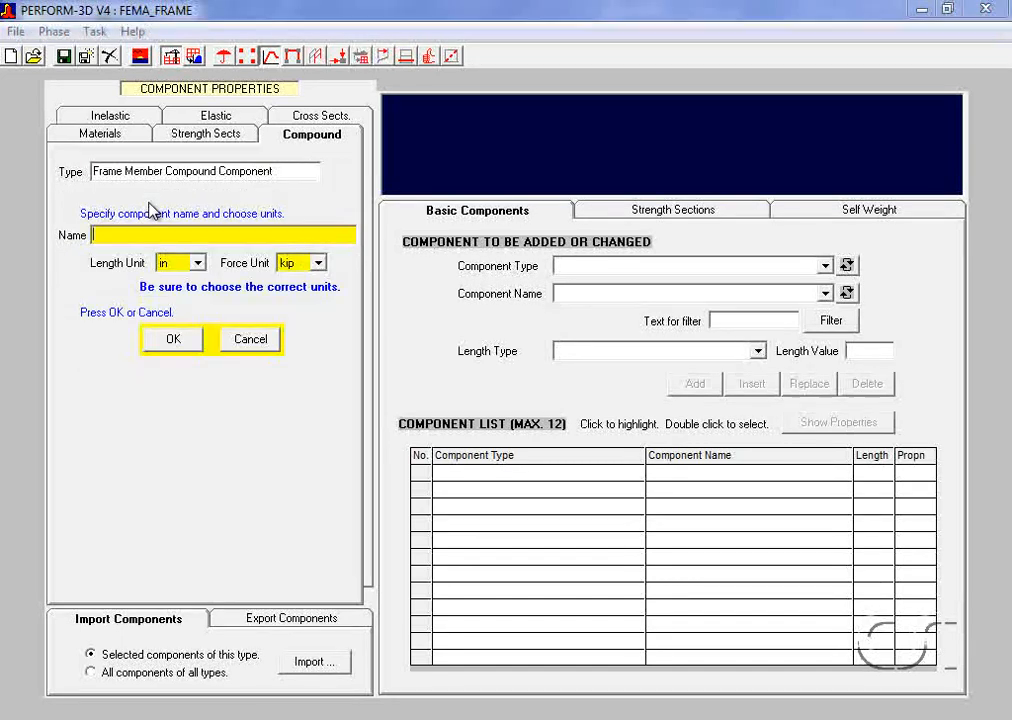
pyautogui.write('BEAM')
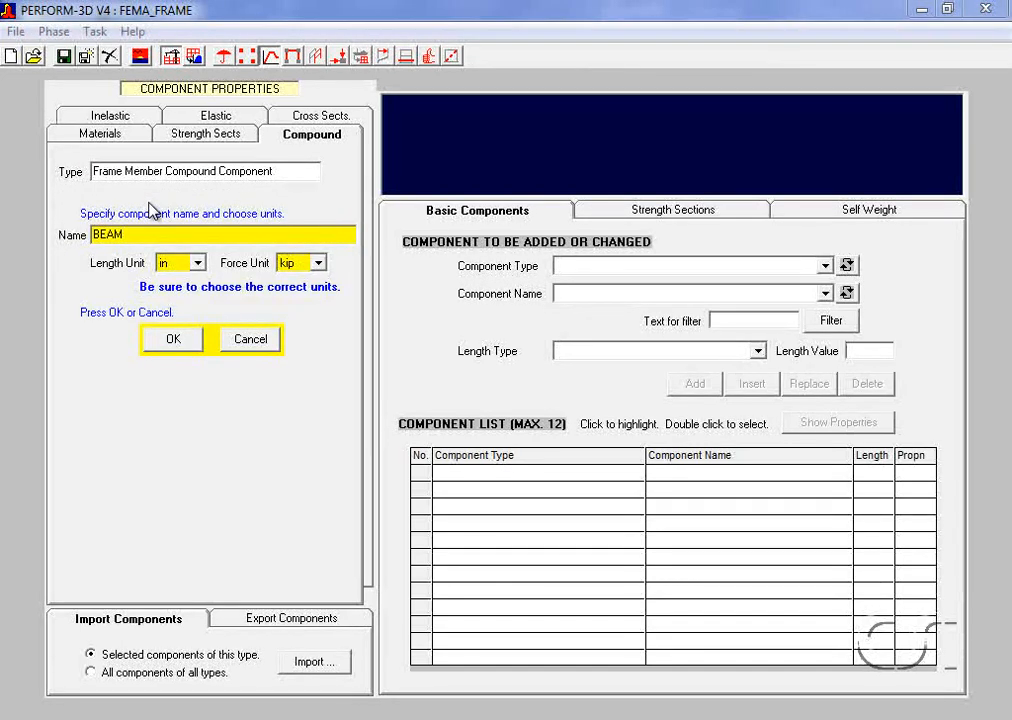
pyautogui.click(171, 339)
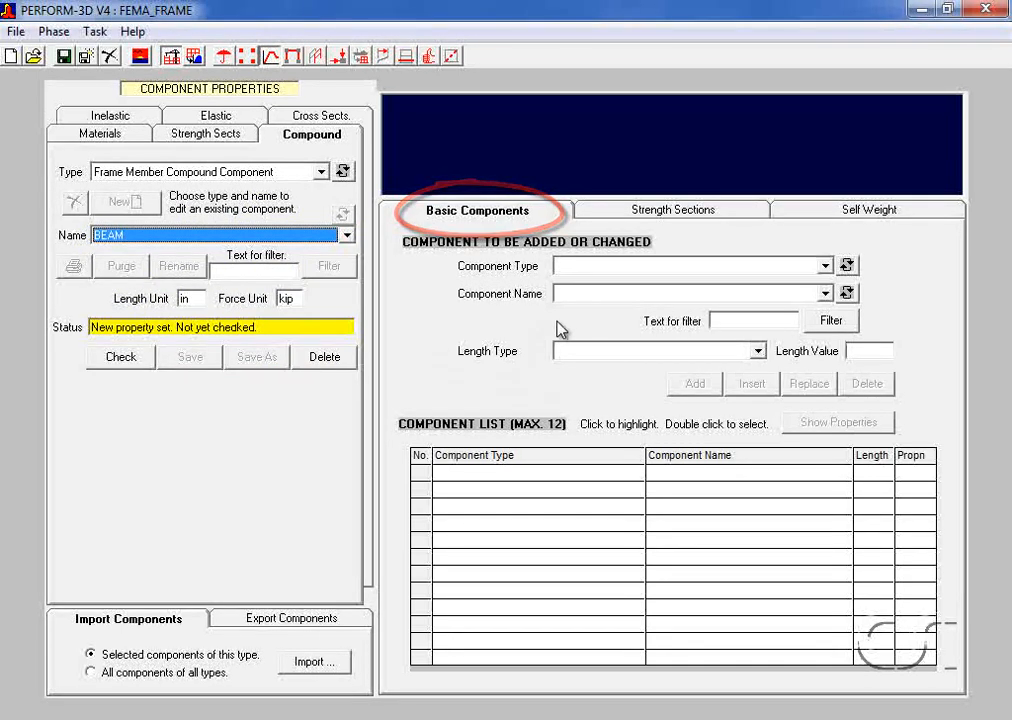
# - Add the Default End Zone as the first basic component of the BEAM compound component
pyautogui.click(634, 268)
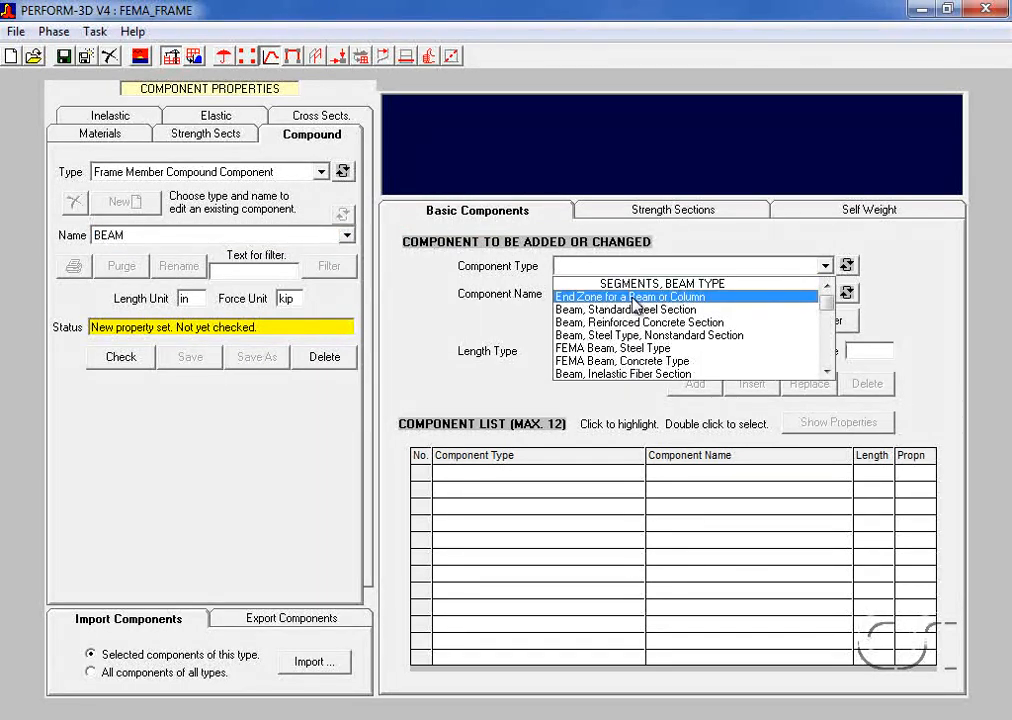
pyautogui.click(634, 298)
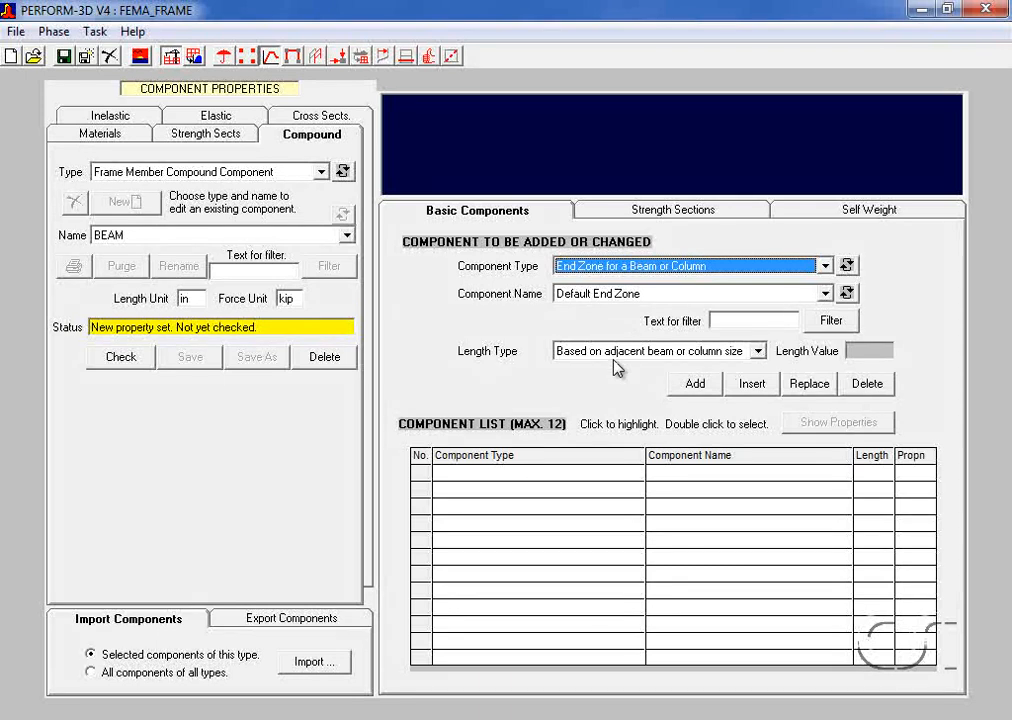
pyautogui.click(697, 385)
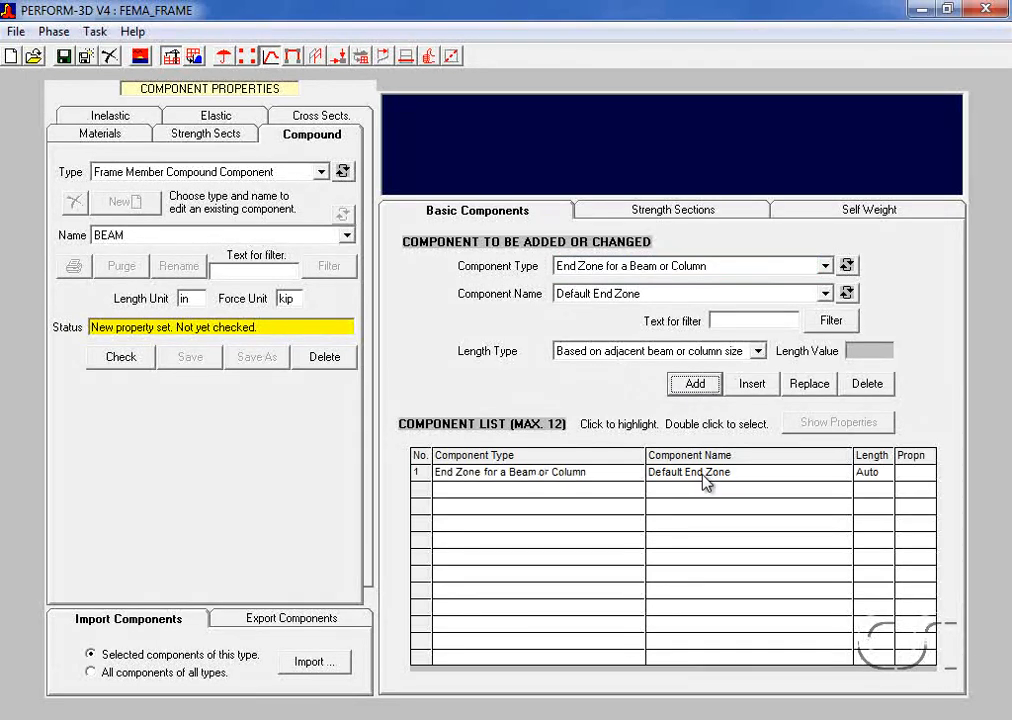
# - Add two FEMA Beam, Steel Type segments "FEMA Beam, W18x119" to BEAM, each with a 0.5 proportion of unassigned length
pyautogui.click(715, 267)
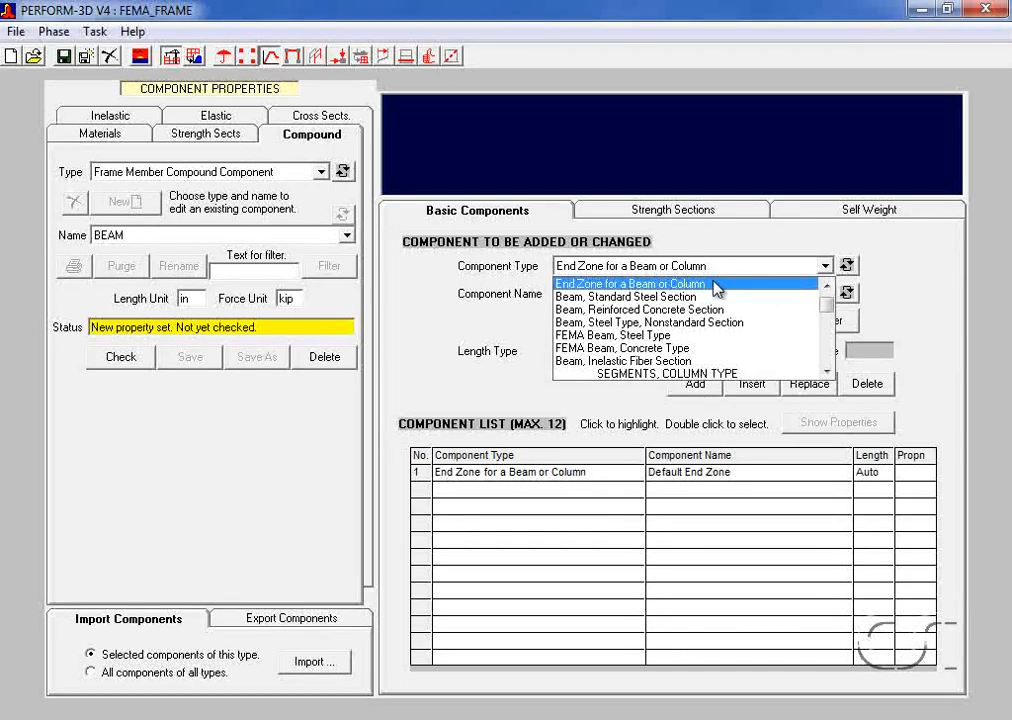
pyautogui.click(614, 336)
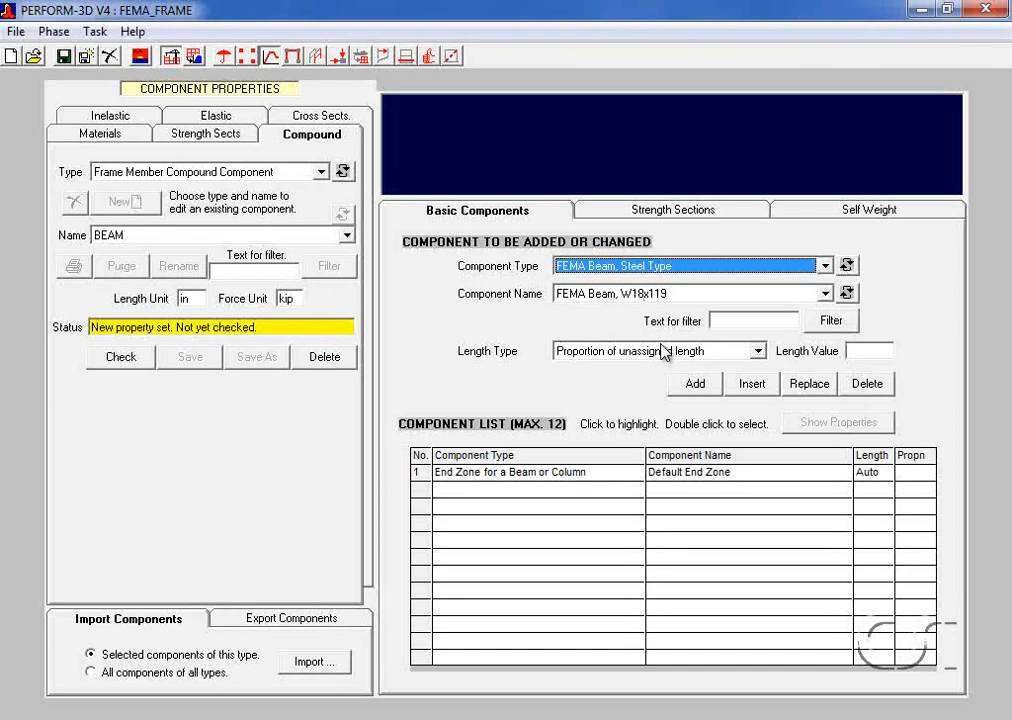
pyautogui.click(852, 350)
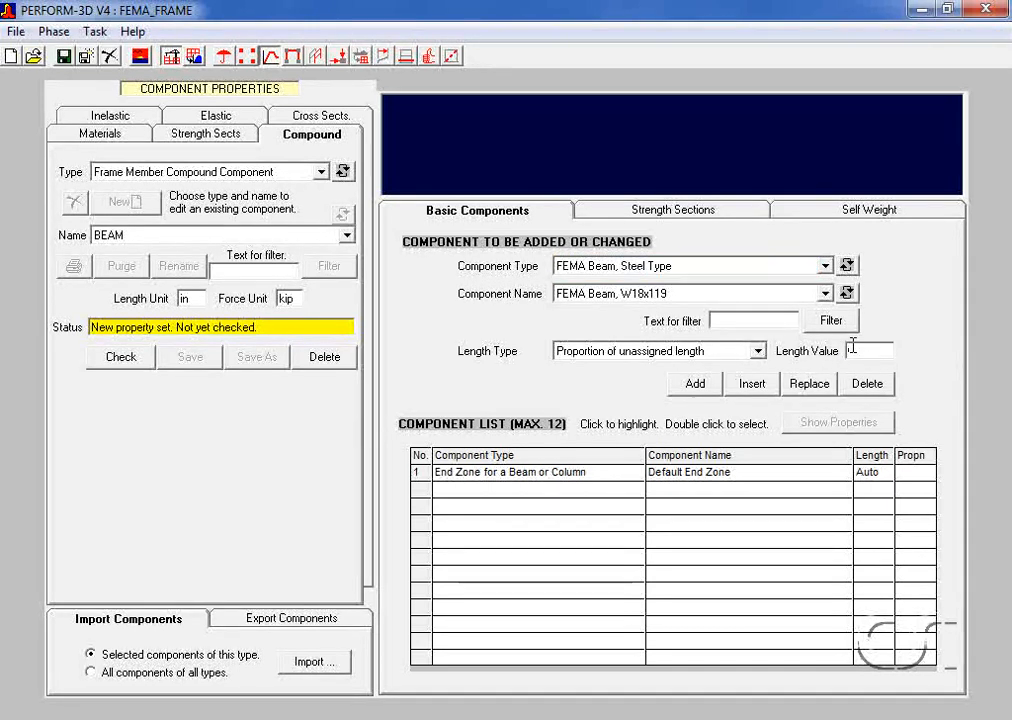
pyautogui.write('0.5')
pyautogui.click(704, 386)
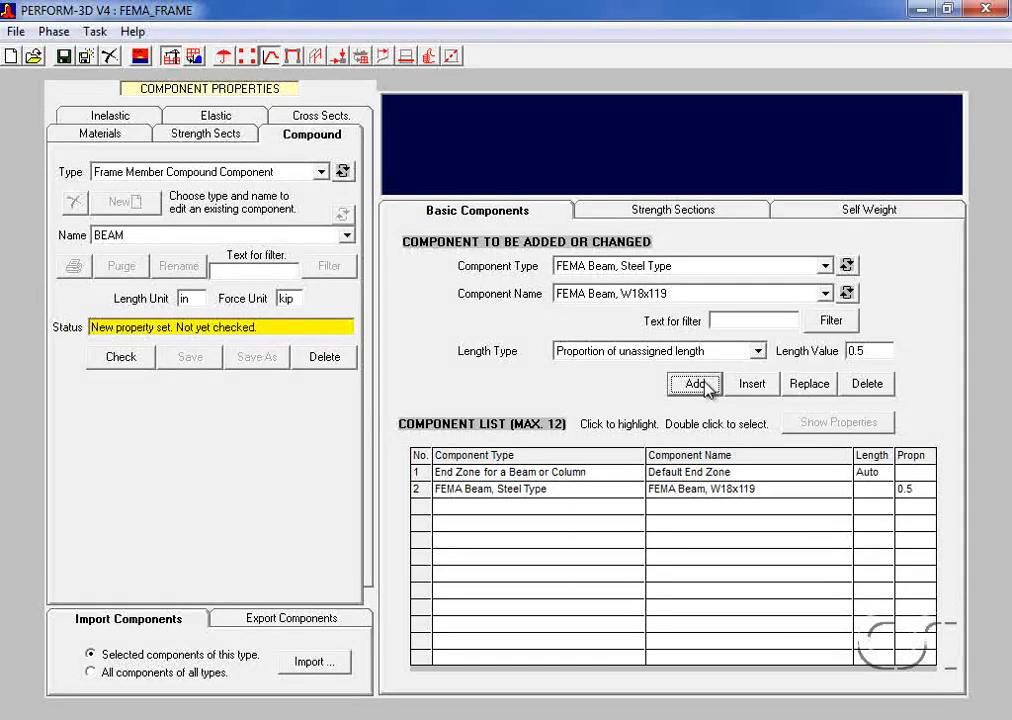
pyautogui.click(697, 384)
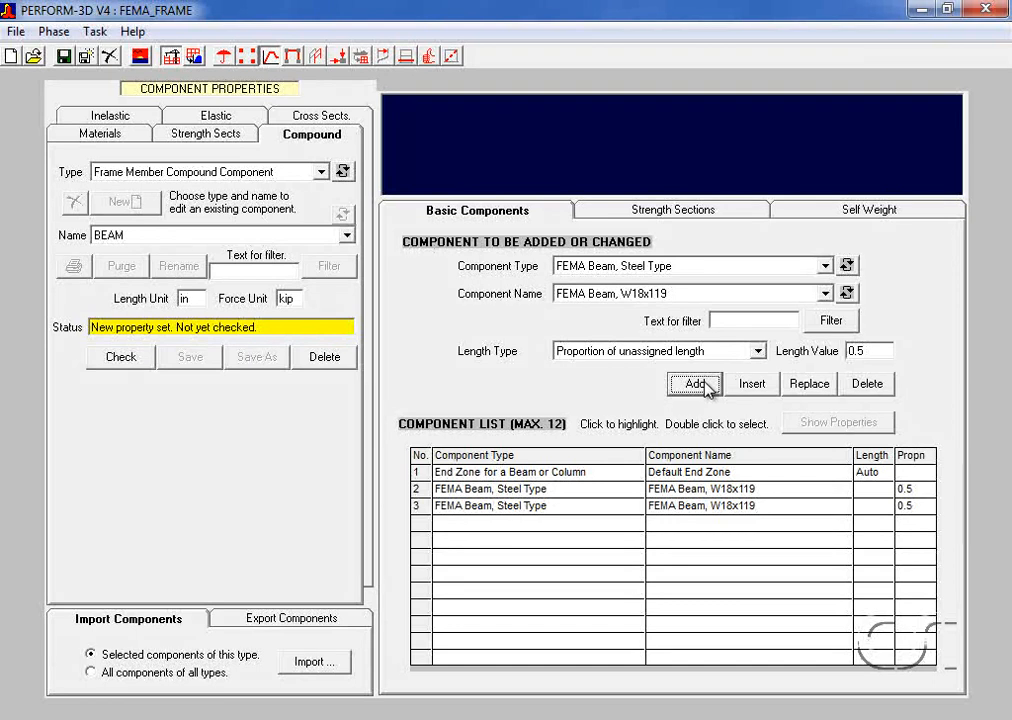
# - Add a Default End Zone as the last basic component of the BEAM compound component, and check and save BEAM
pyautogui.click(692, 267)
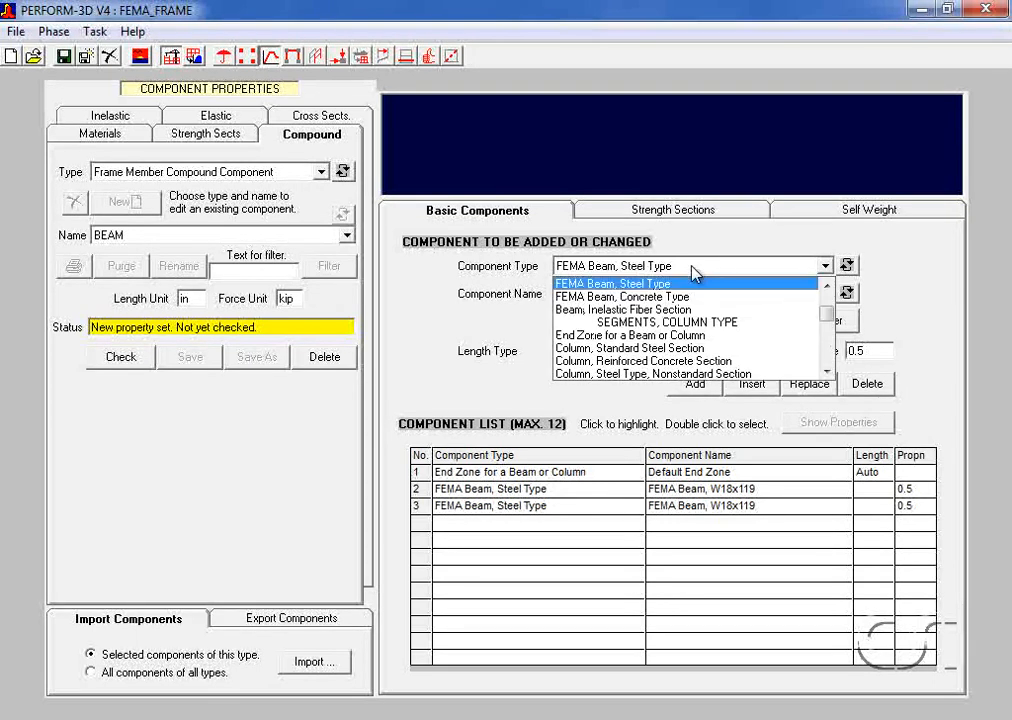
pyautogui.moveTo(827, 313); pyautogui.dragTo(827, 304)
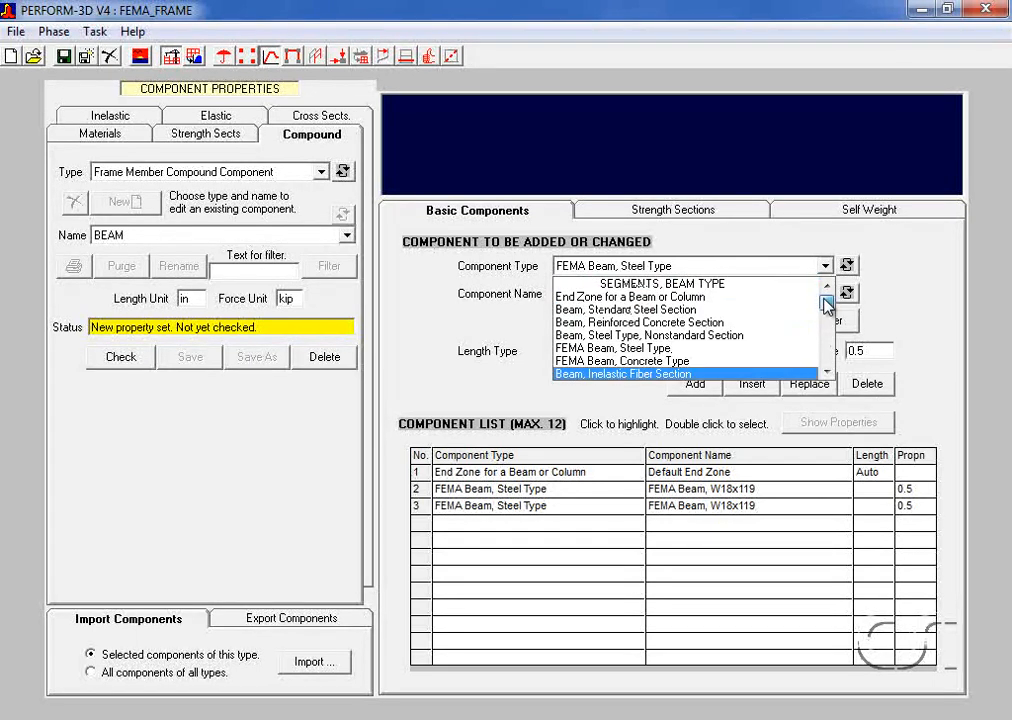
pyautogui.click(752, 298)
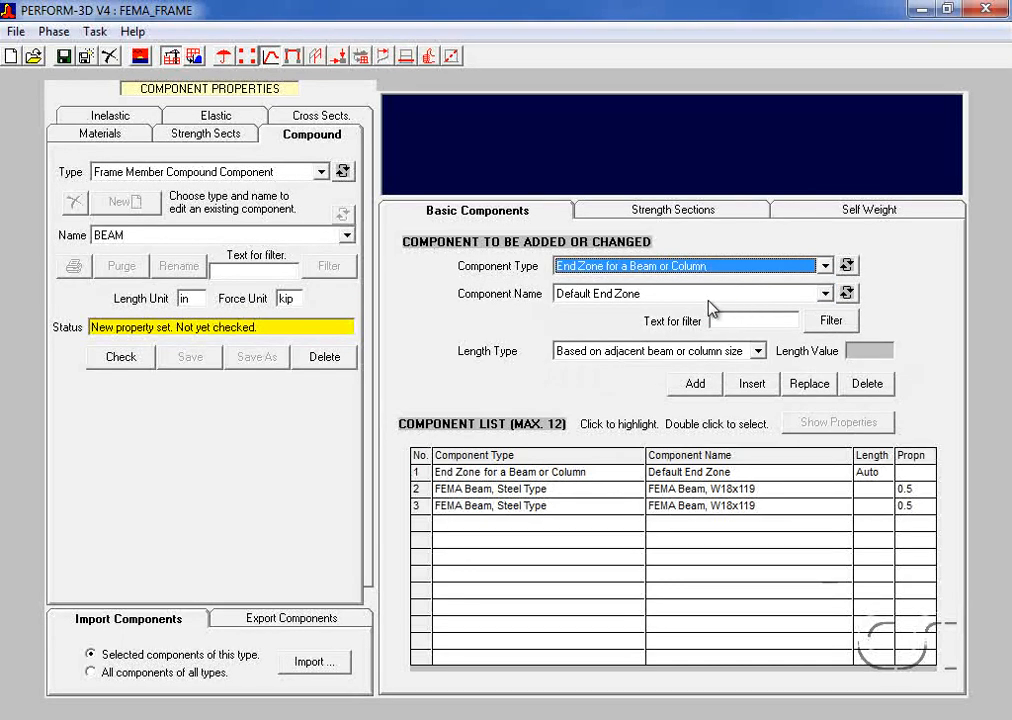
pyautogui.click(707, 386)
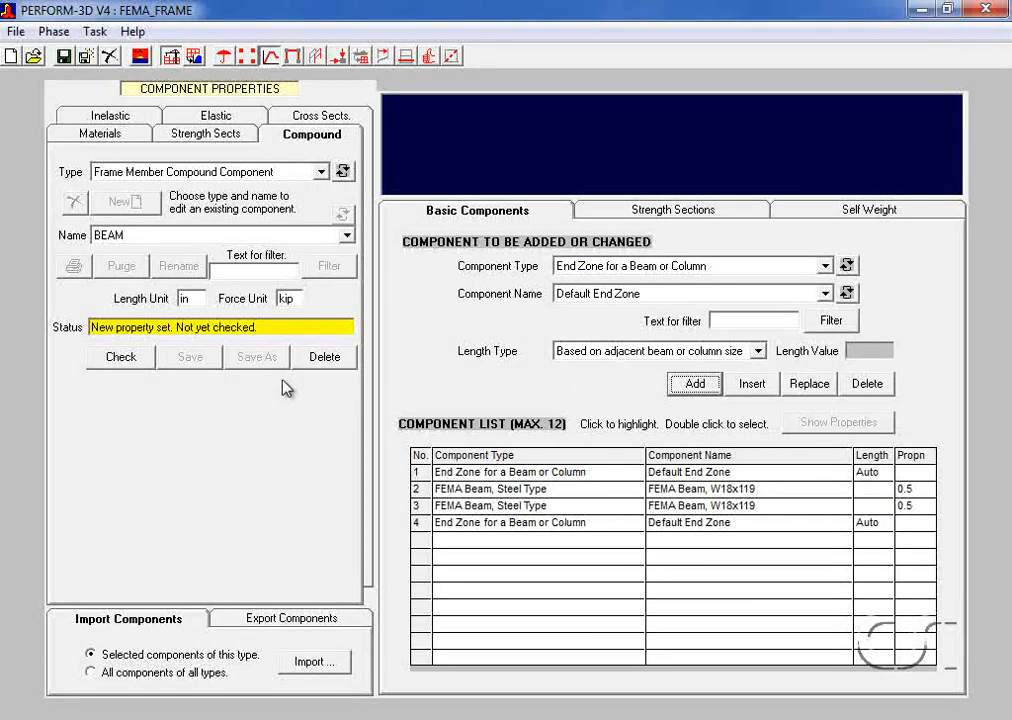
pyautogui.click(133, 358)
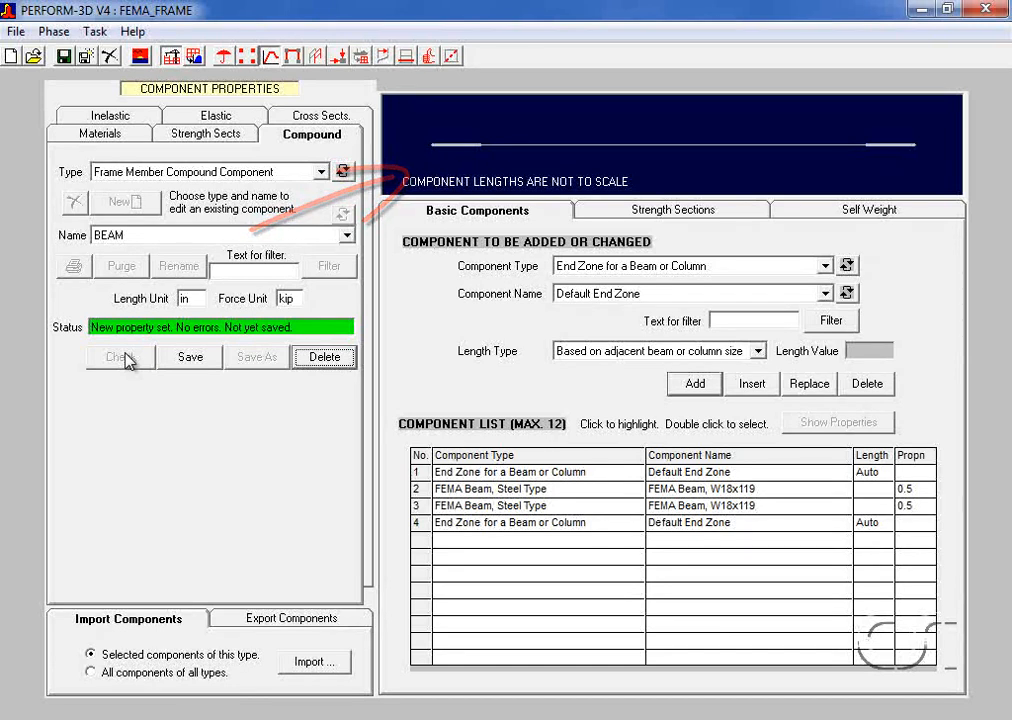
pyautogui.click(190, 366)
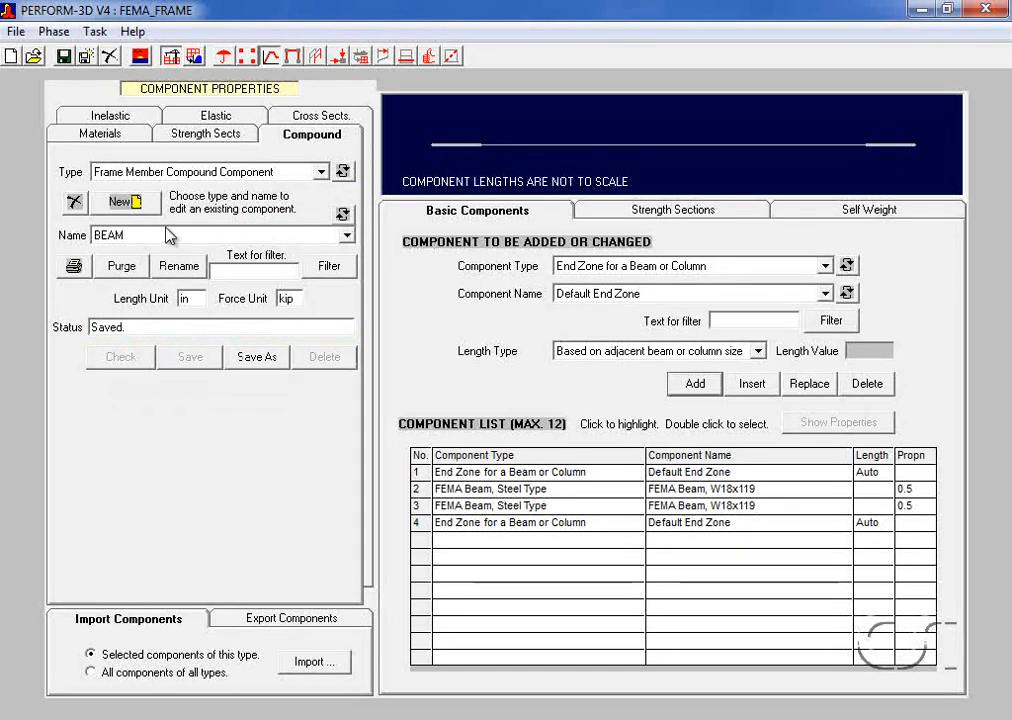
# - Create a Frame Member Compound Component named "Column" using inch and kip units
pyautogui.click(138, 202)
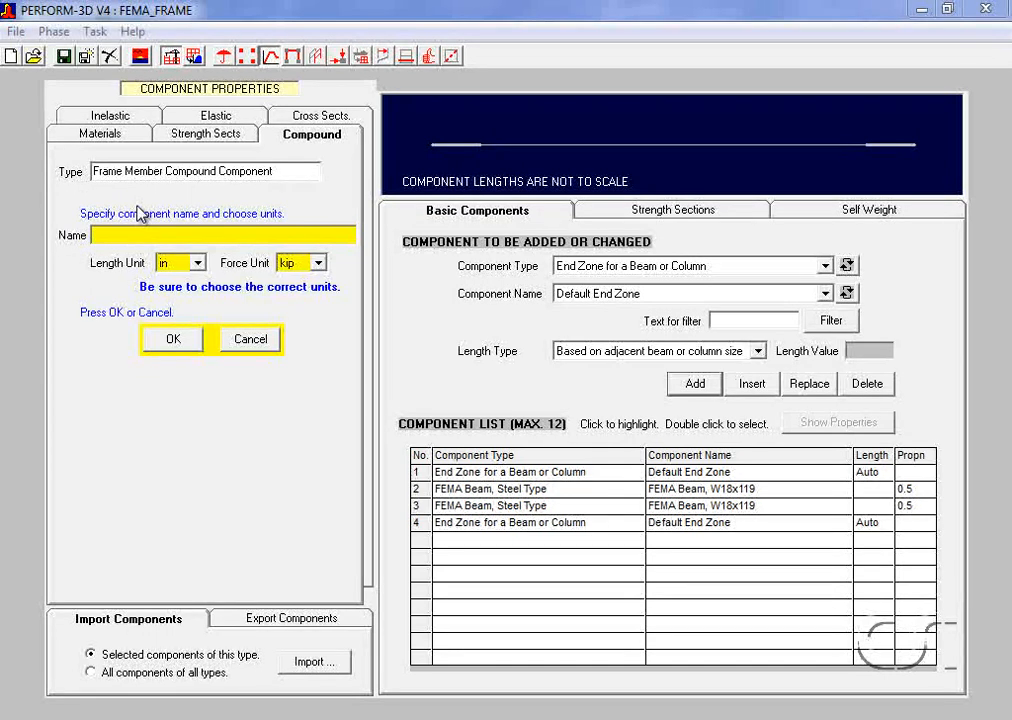
pyautogui.write('Column')
pyautogui.click(176, 342)
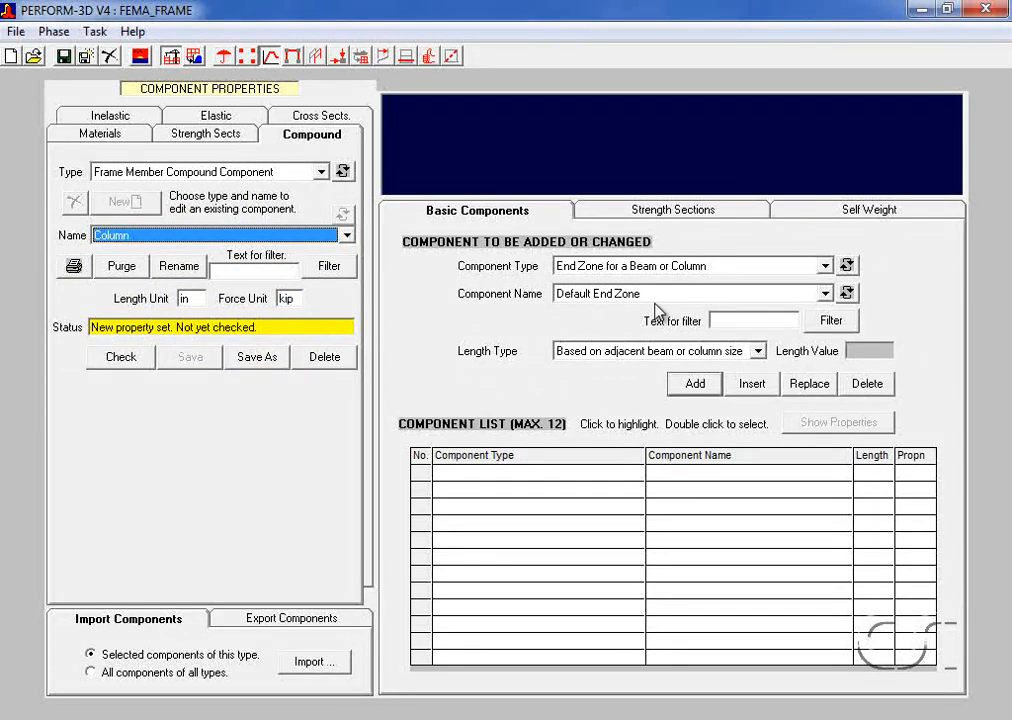
# - Add the column-type Linear P/V/M Hinge or Release "Column Moment Release" as the first basic component of Column
pyautogui.click(700, 266)
pyautogui.moveTo(830, 302); pyautogui.dragTo(829, 357)
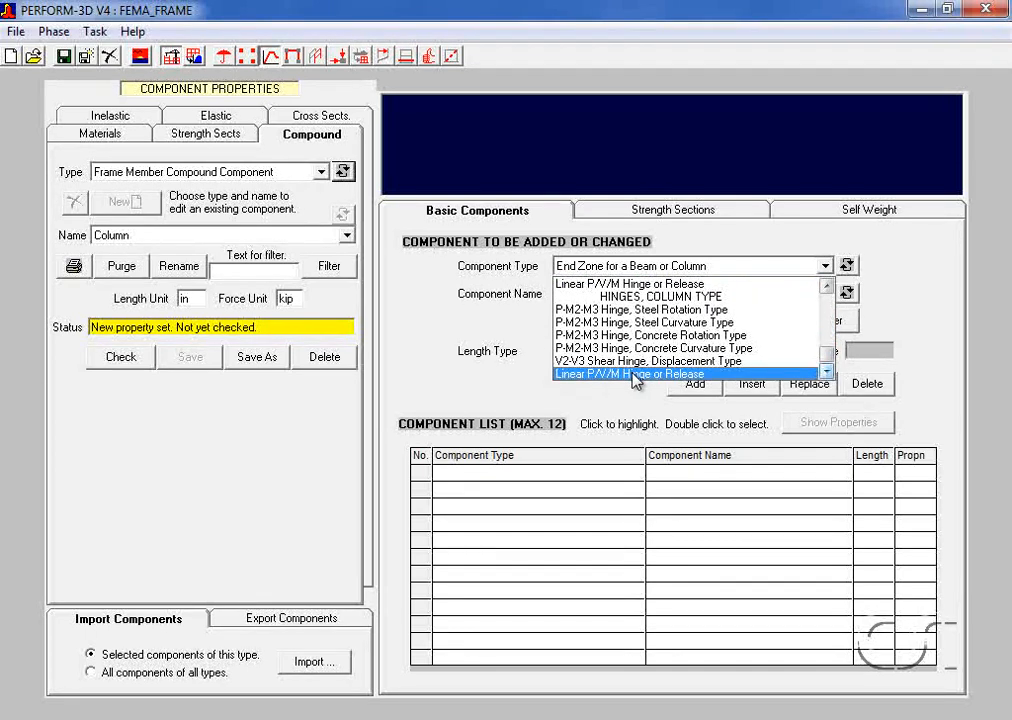
pyautogui.click(636, 374)
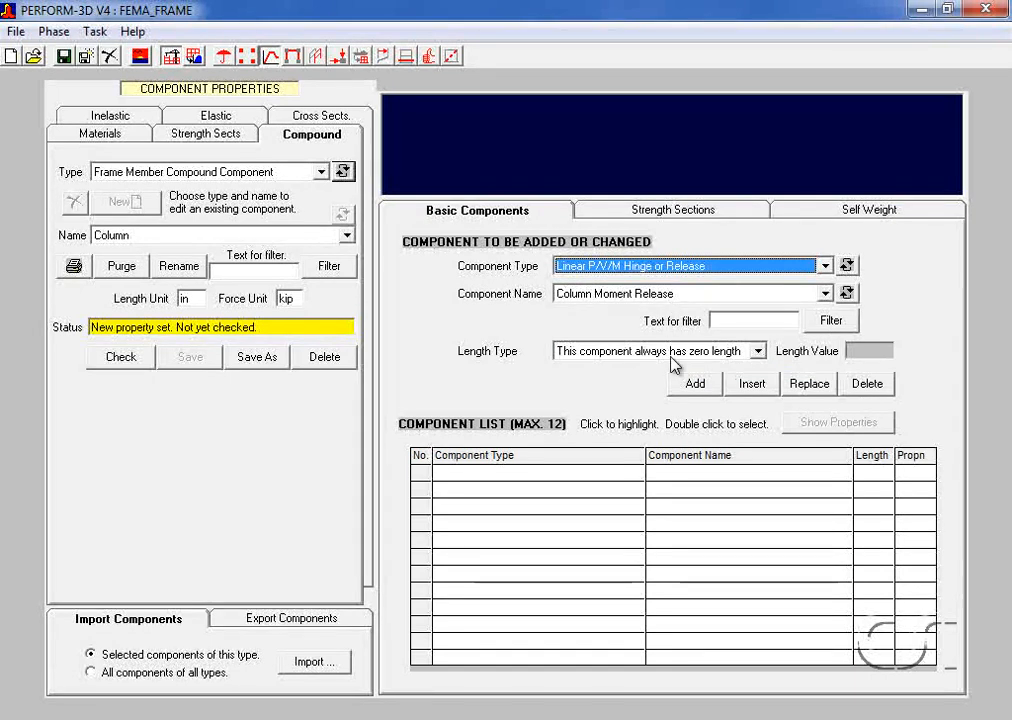
pyautogui.click(693, 385)
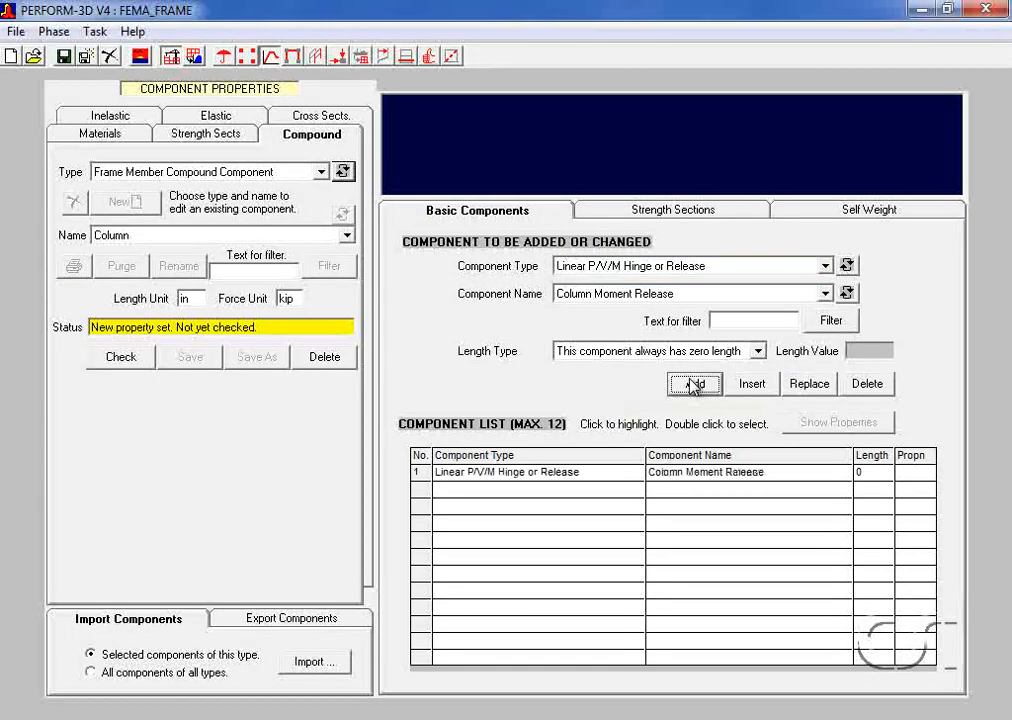
# - Add two FEMA Column, Steel Type segments "FEMA Column, W14x176" to Column, with 0.02 and 0.98 proportions of unassigned length
pyautogui.click(678, 272)
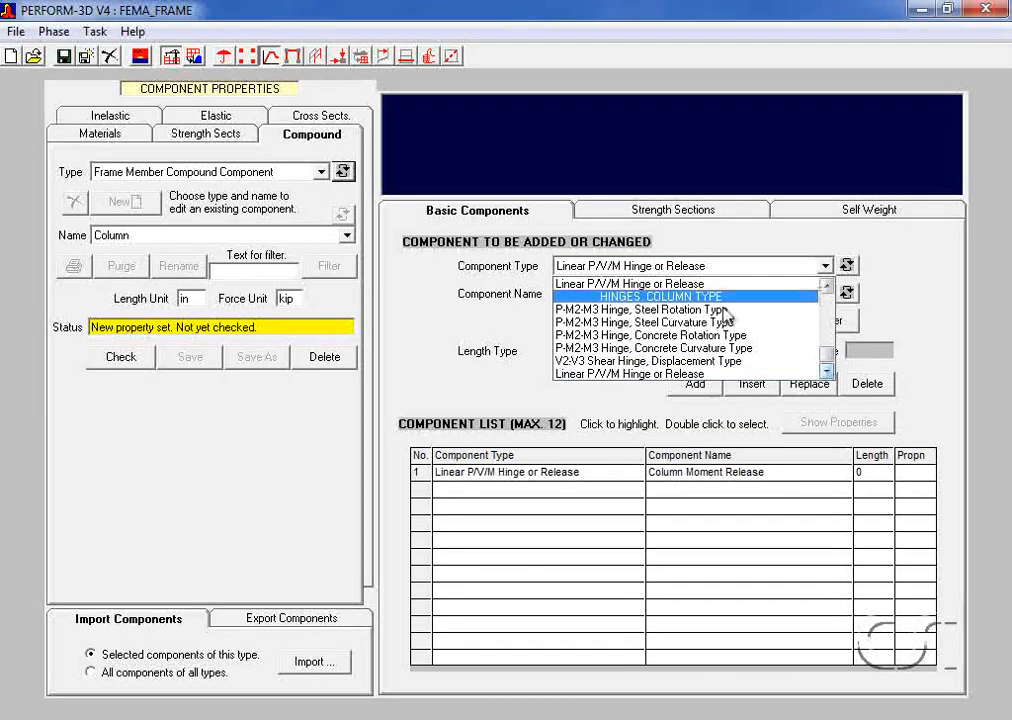
pyautogui.moveTo(830, 366); pyautogui.dragTo(831, 316)
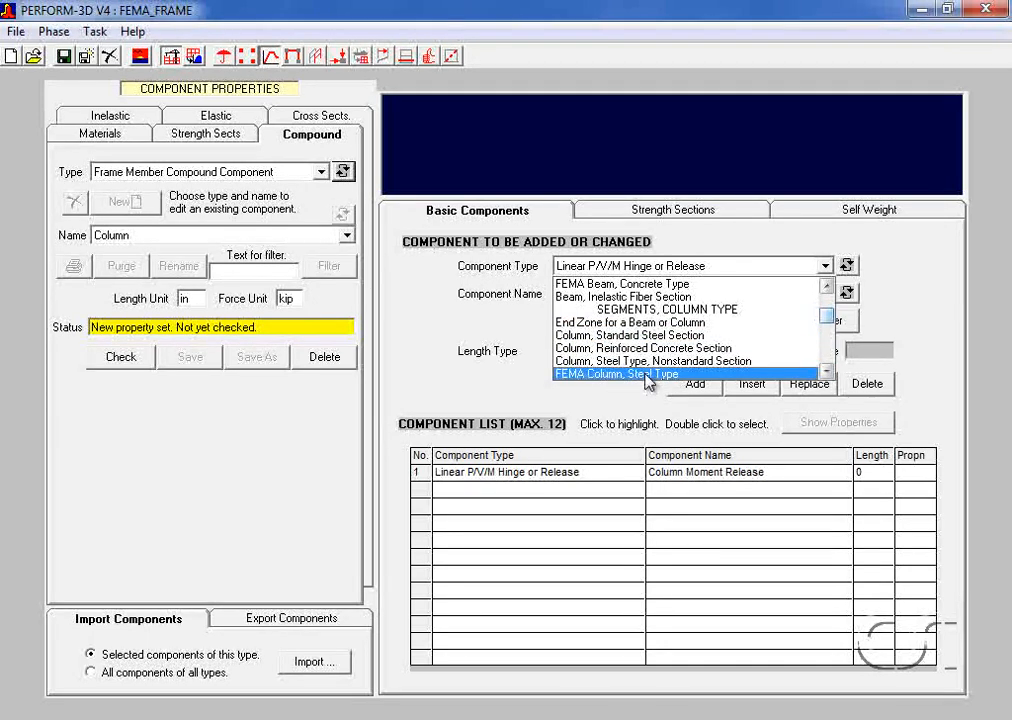
pyautogui.click(613, 375)
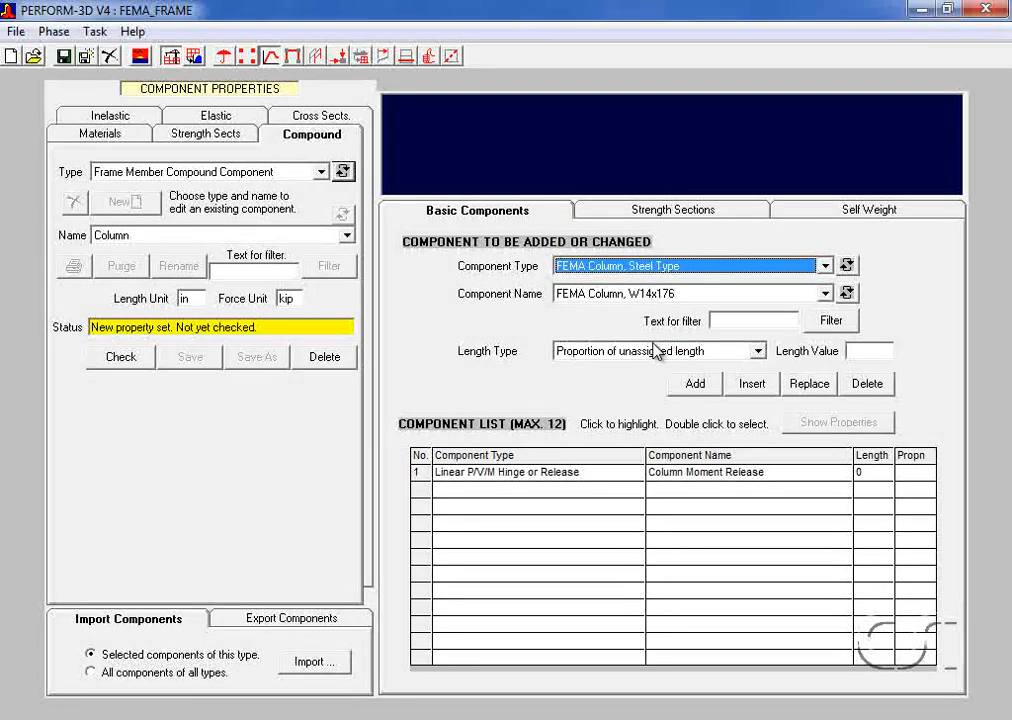
pyautogui.click(863, 351)
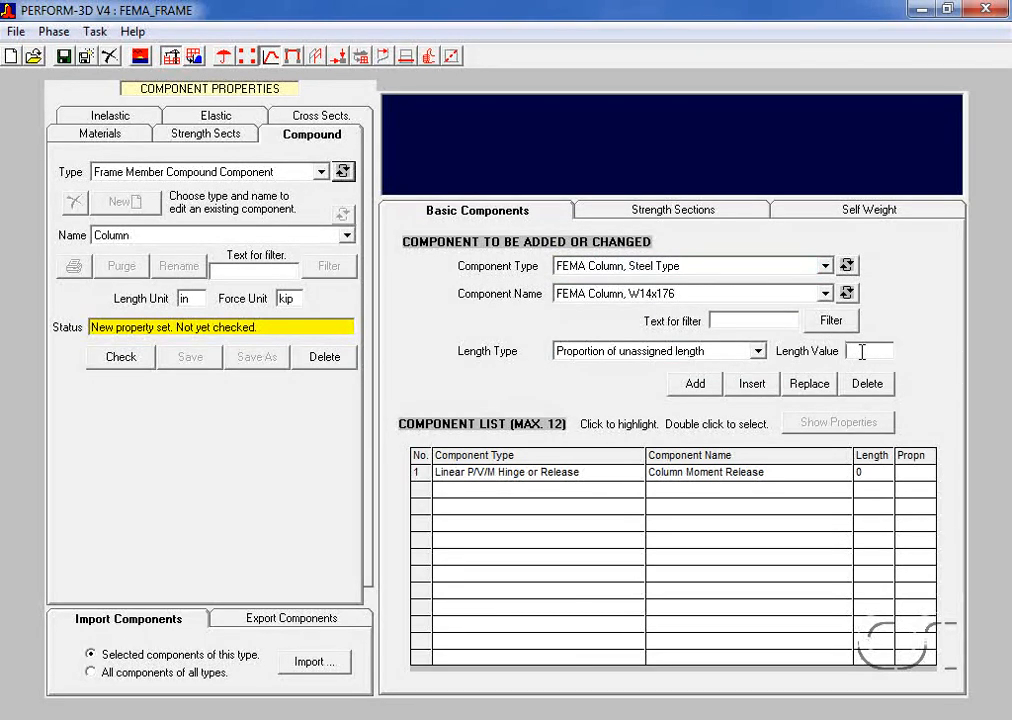
pyautogui.write('0.02')
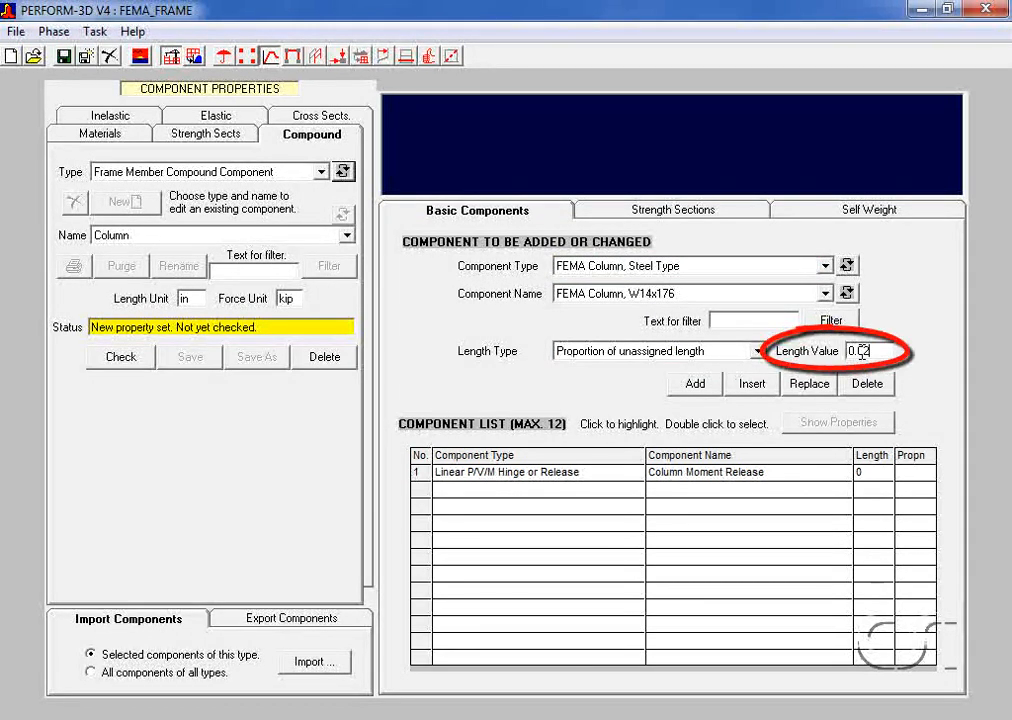
pyautogui.click(711, 386)
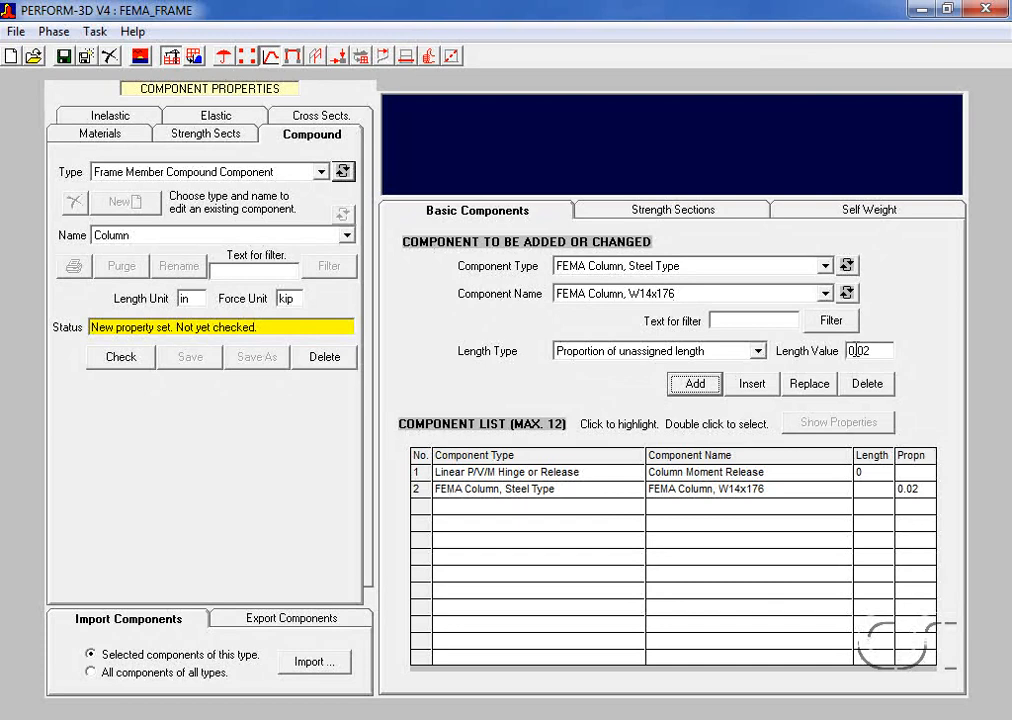
pyautogui.moveTo(857, 351); pyautogui.dragTo(870, 360)
pyautogui.write('98')
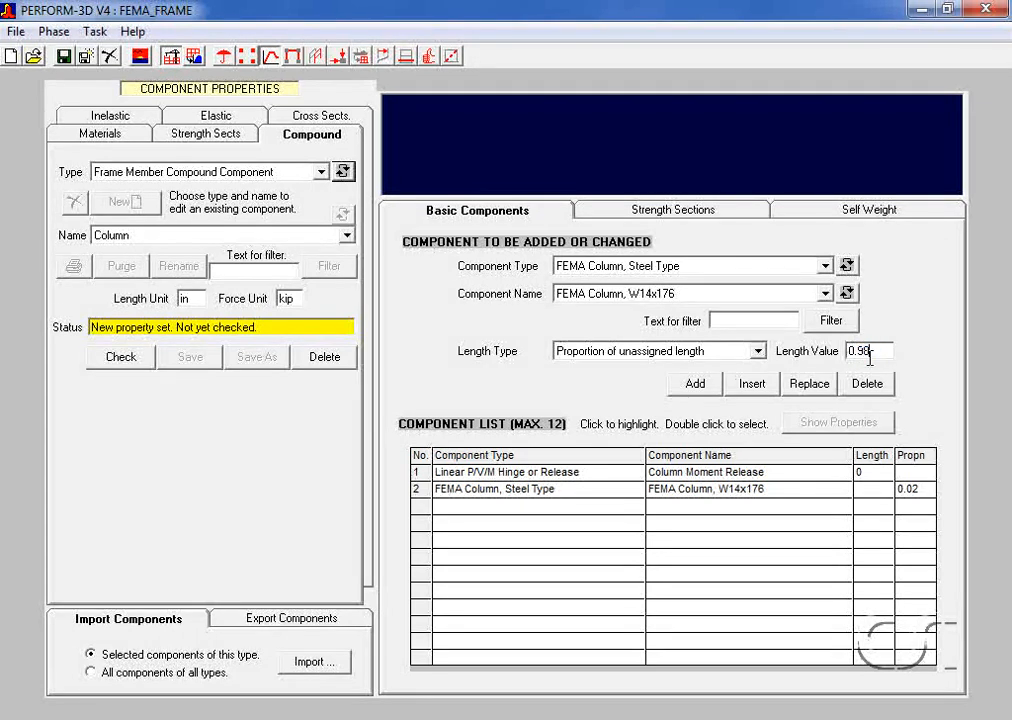
pyautogui.click(697, 383)
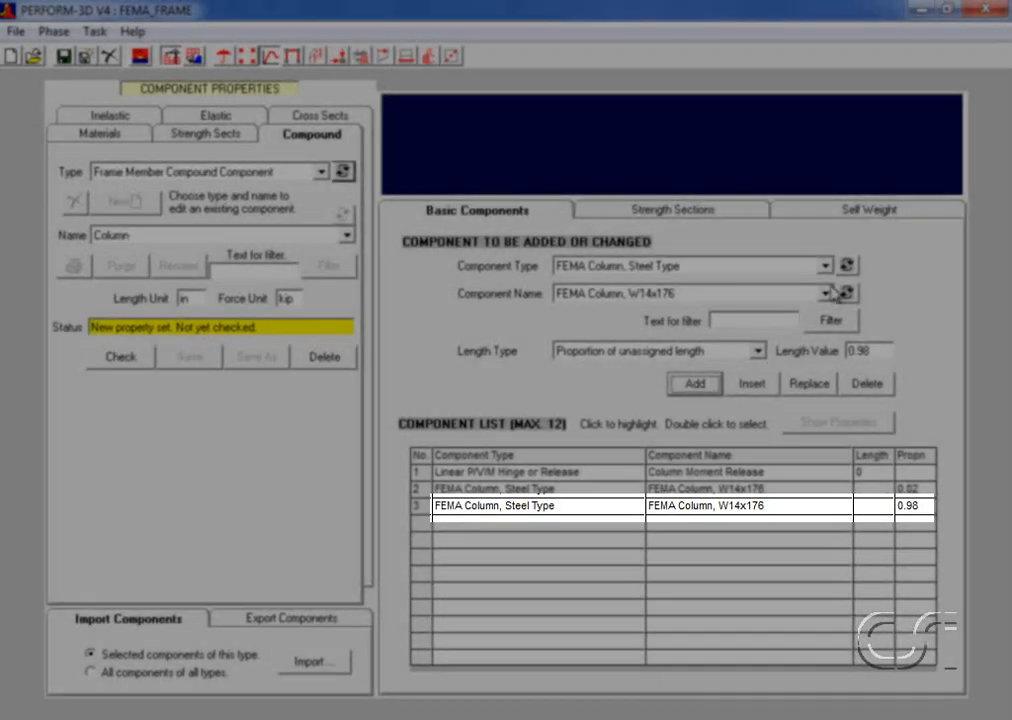
# - Add a Default End Zone as the last basic component of Column, and check and save the compound component
pyautogui.click(825, 265)
pyautogui.moveTo(829, 332); pyautogui.dragTo(829, 314)
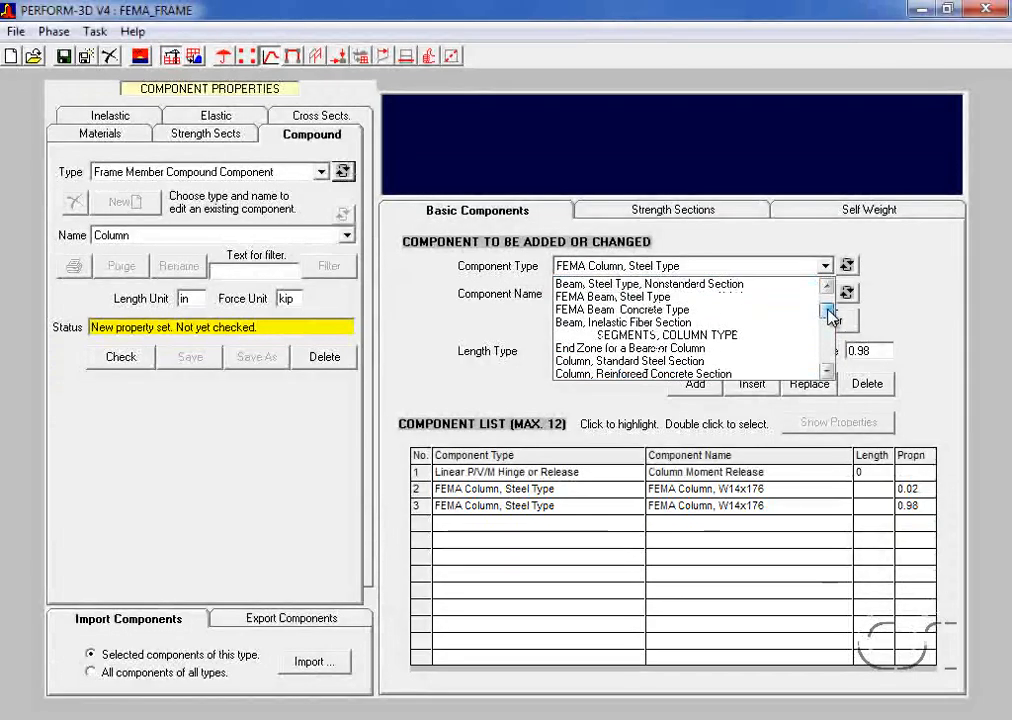
pyautogui.click(630, 347)
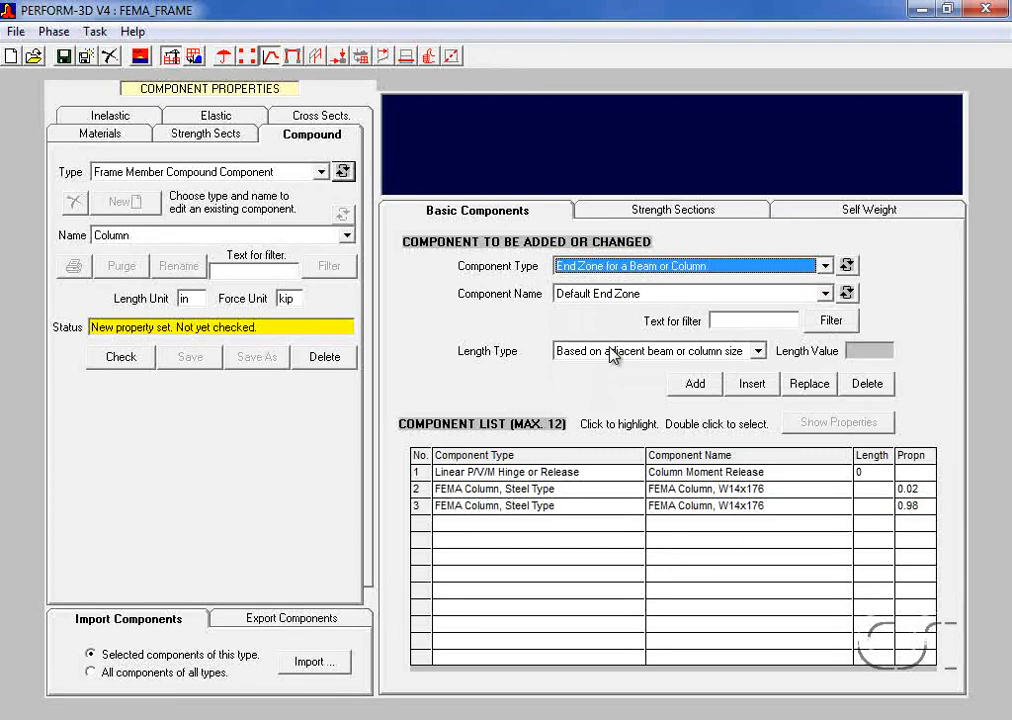
pyautogui.click(690, 385)
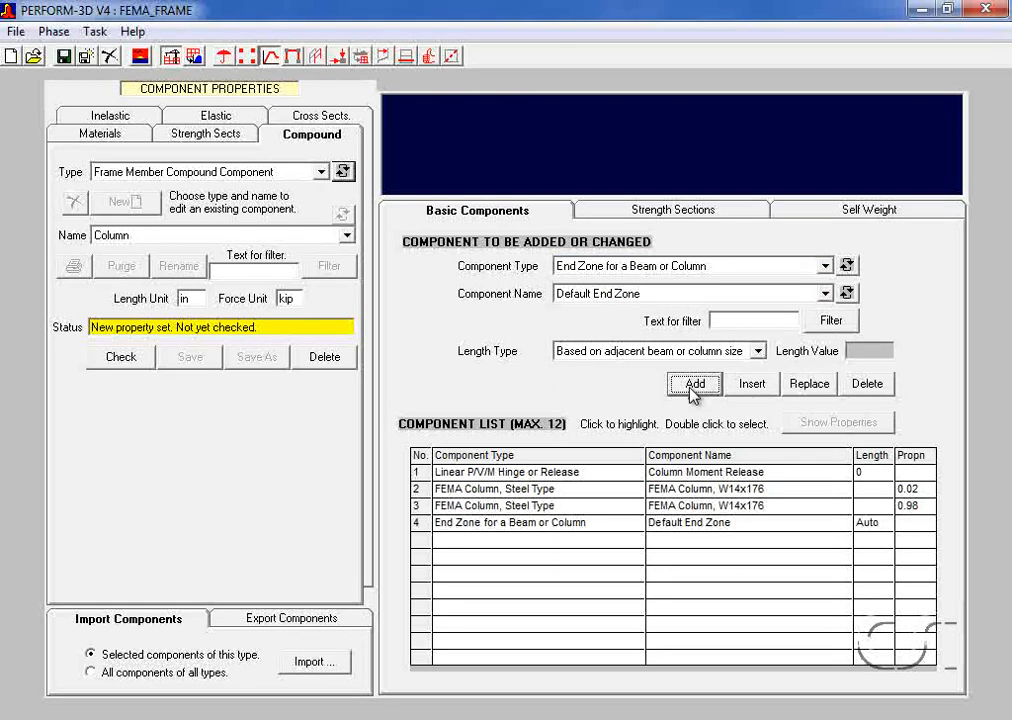
pyautogui.click(121, 358)
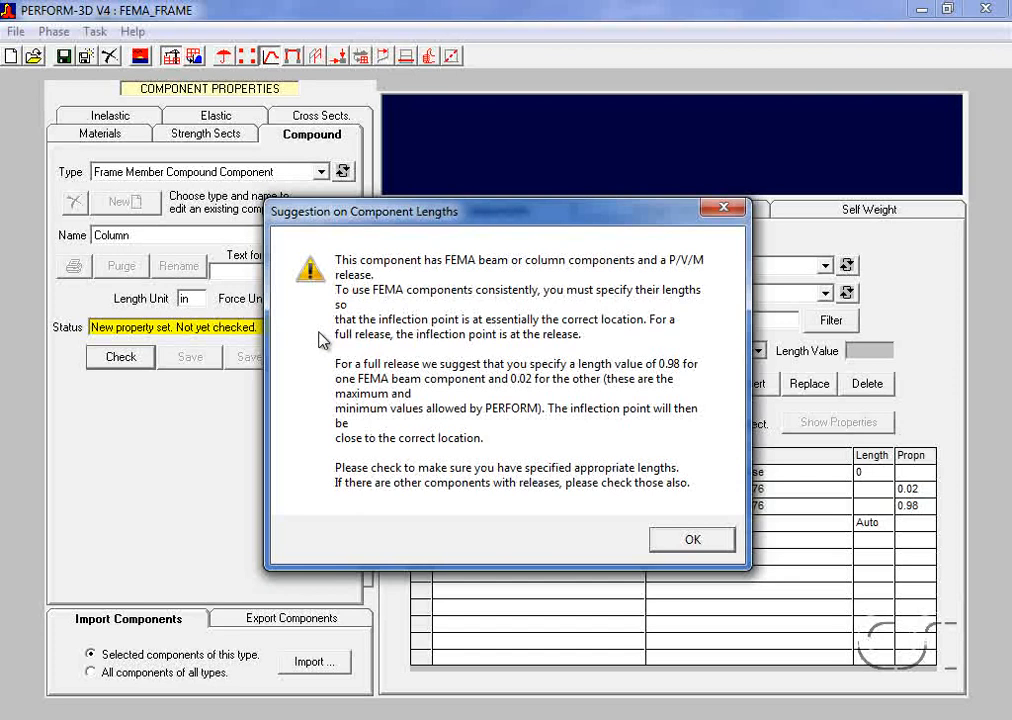
pyautogui.click(698, 551)
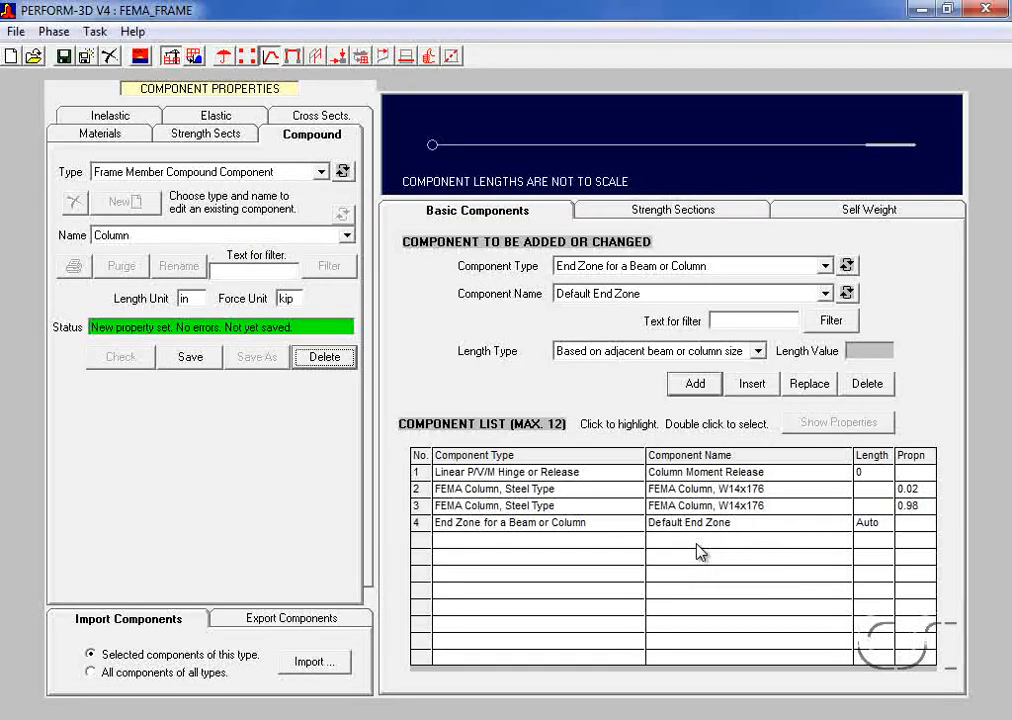
pyautogui.click(192, 360)
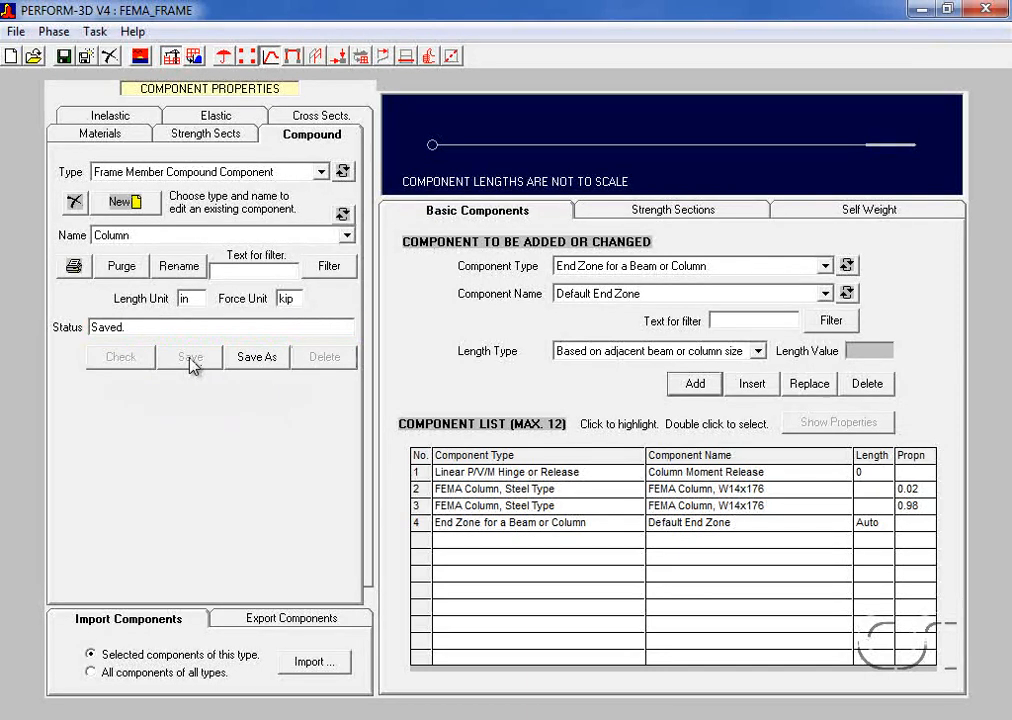